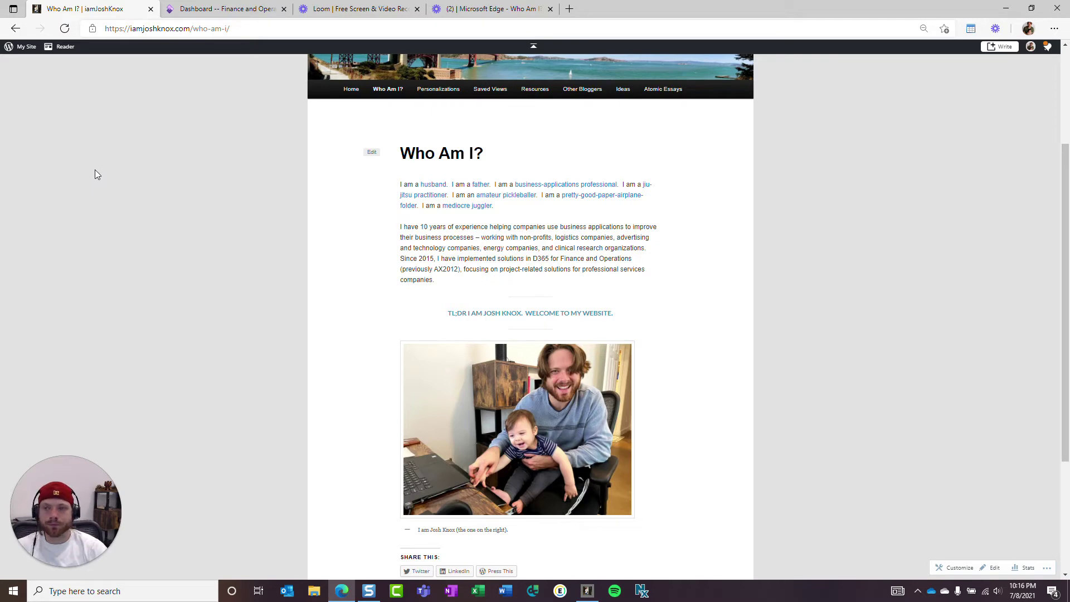
# - Close the two Loom pages in the browser
pyautogui.click(388, 8)
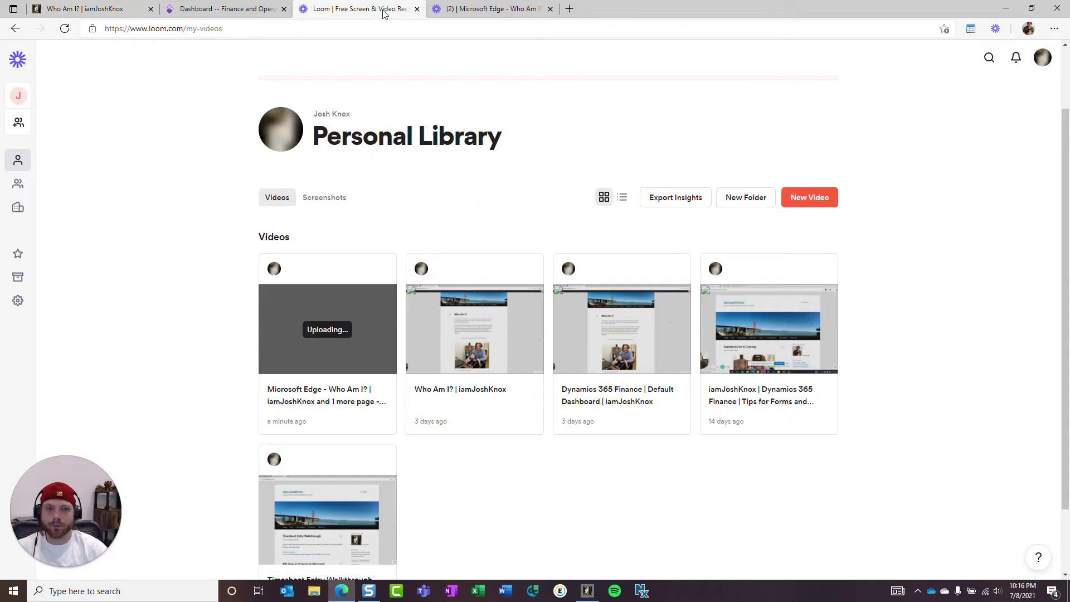
pyautogui.click(417, 8)
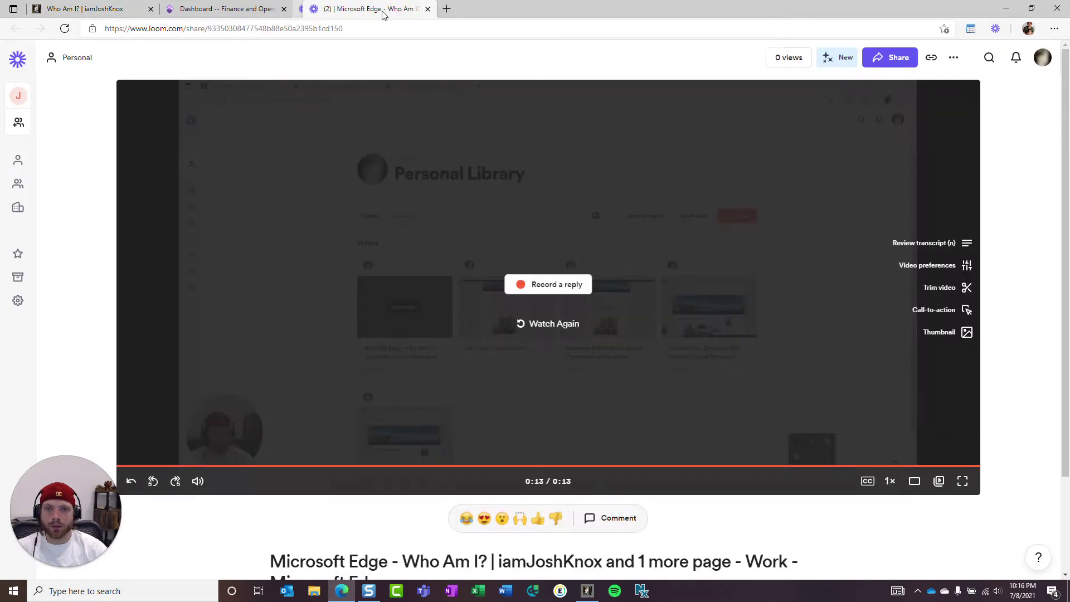
pyautogui.click(417, 8)
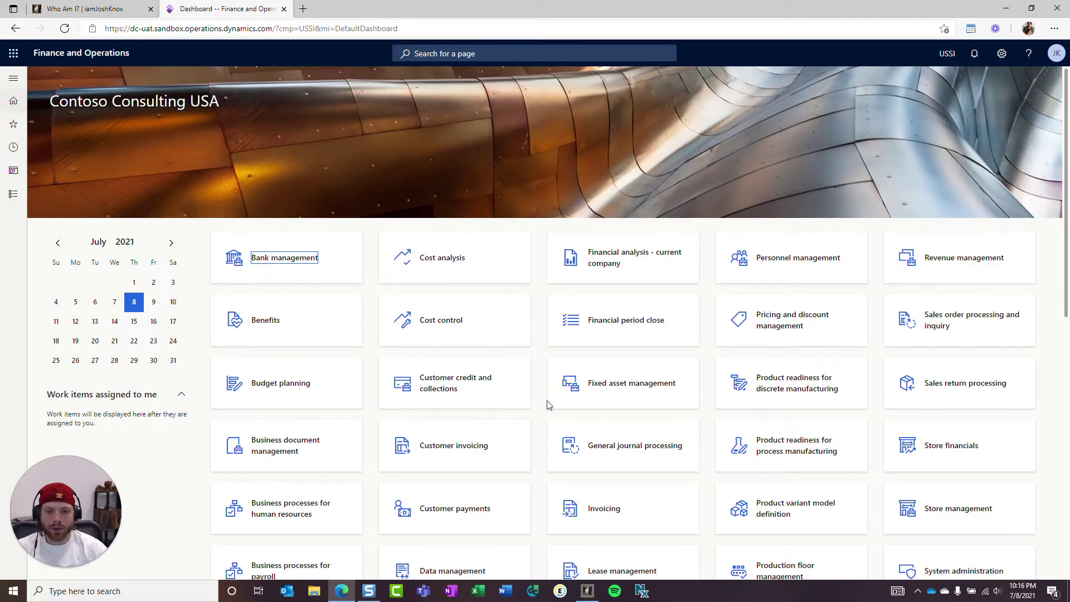
# - Find "feature" on the Finance and Operations dashboard and open the Feature management workspace
pyautogui.hotkey('ctrl', 'f')
pyautogui.write('feature')
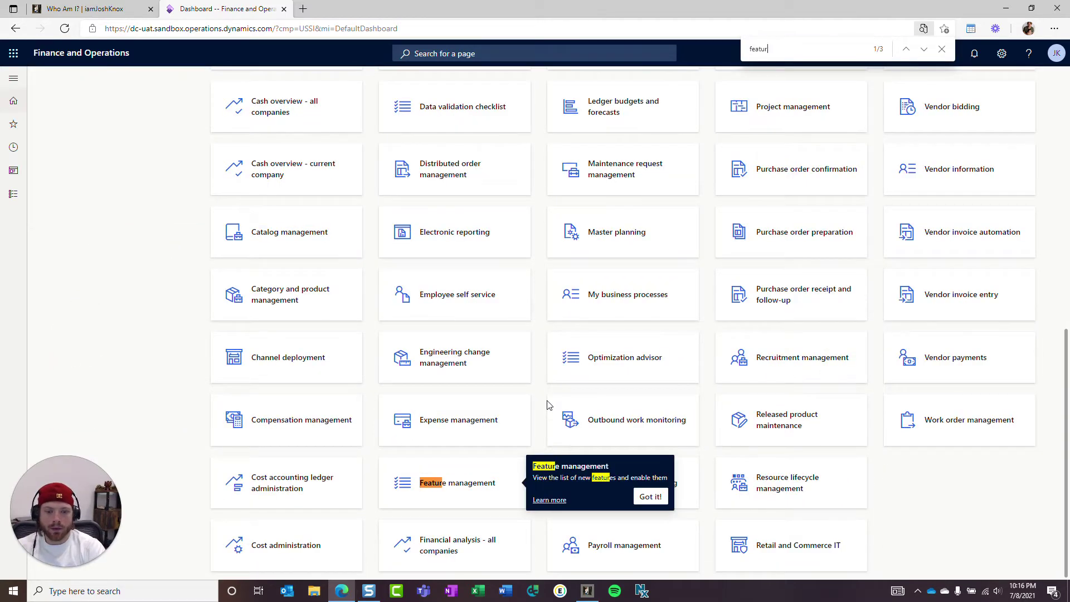
pyautogui.click(452, 490)
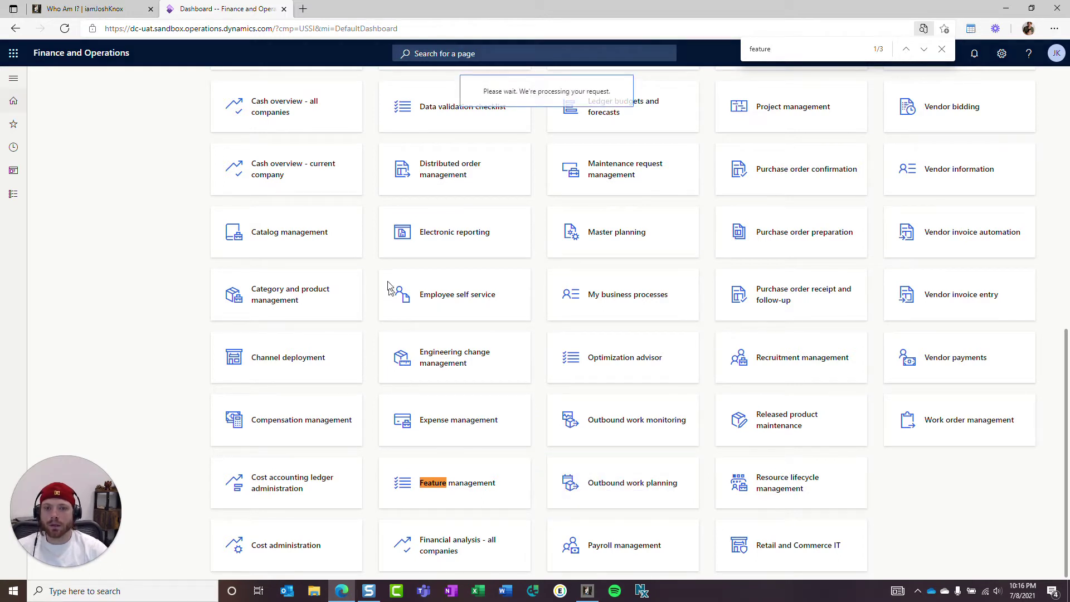
# - Duplicate the dashboard page in the browser and open the Project management and accounting module in the copy
pyautogui.rightClick(262, 12)
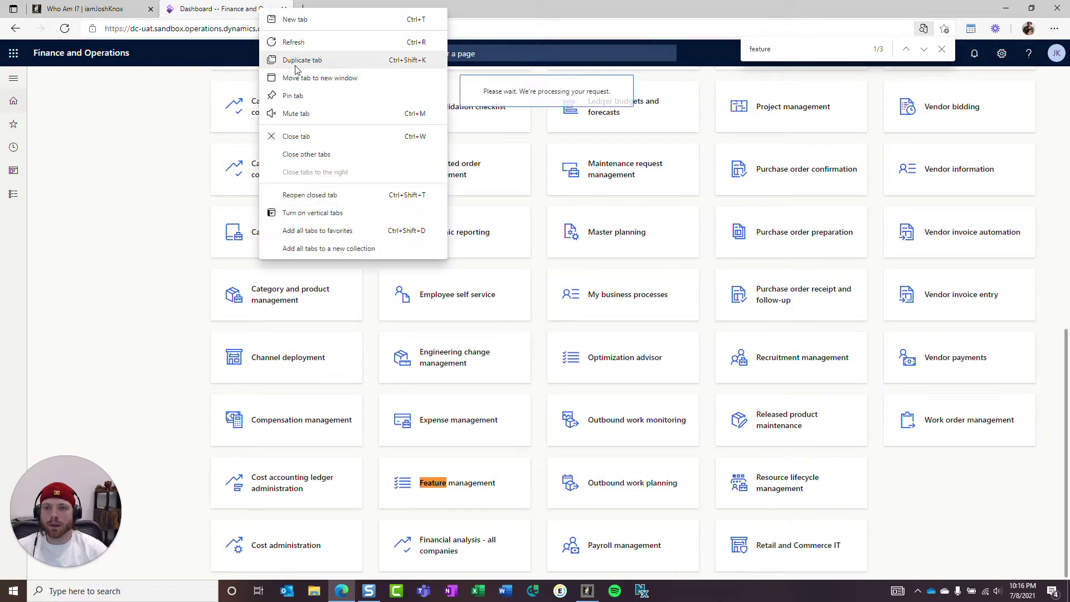
pyautogui.click(295, 59)
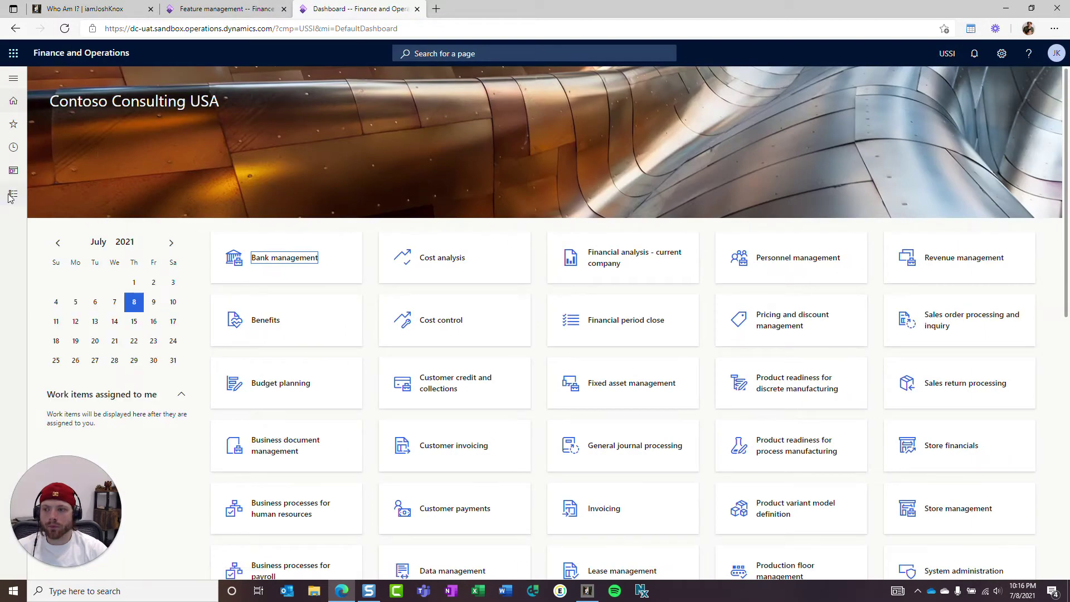
pyautogui.click(11, 196)
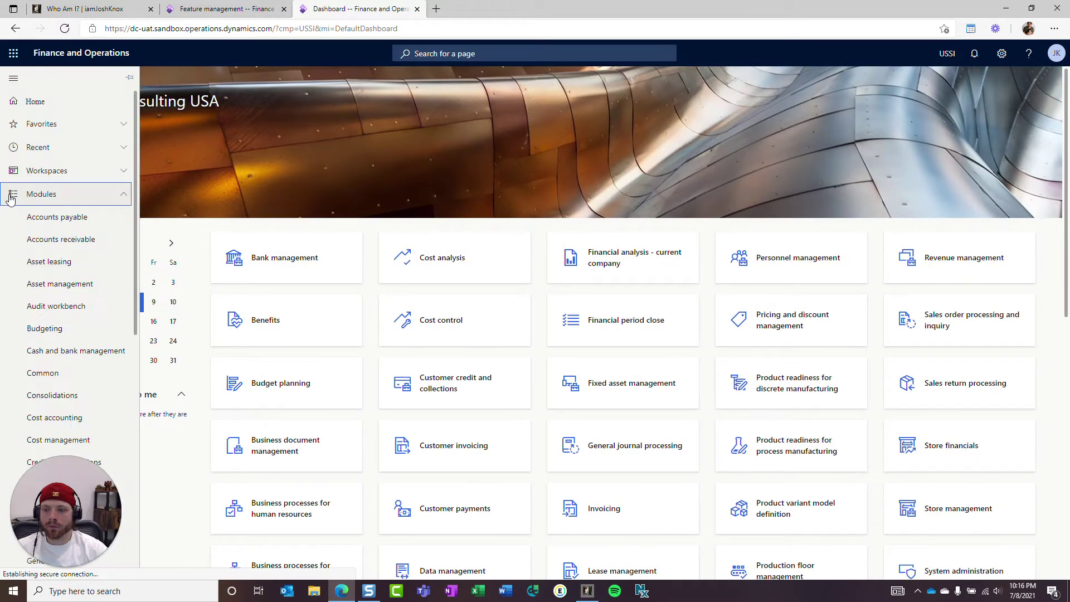
pyautogui.scroll(-5, 64, 273)
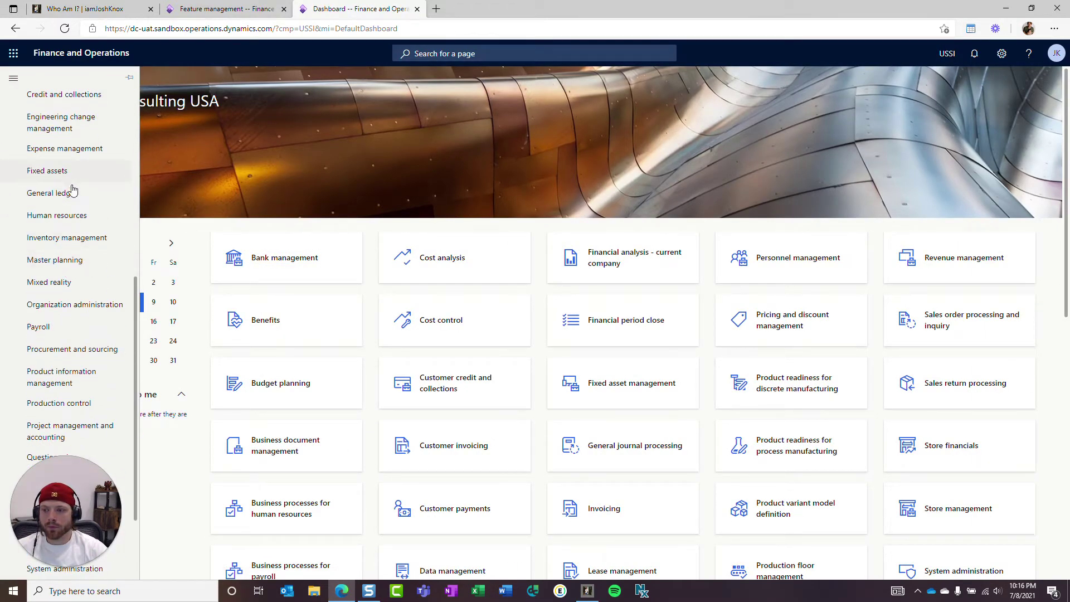
pyautogui.scroll(4, 75, 195)
pyautogui.scroll(-5, 75, 276)
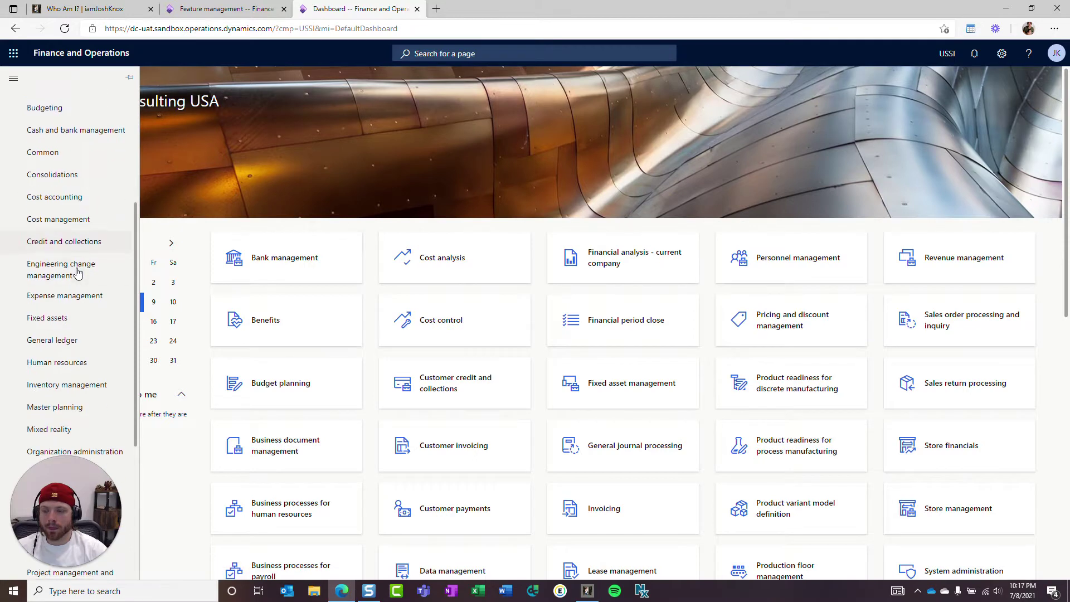
pyautogui.click(70, 356)
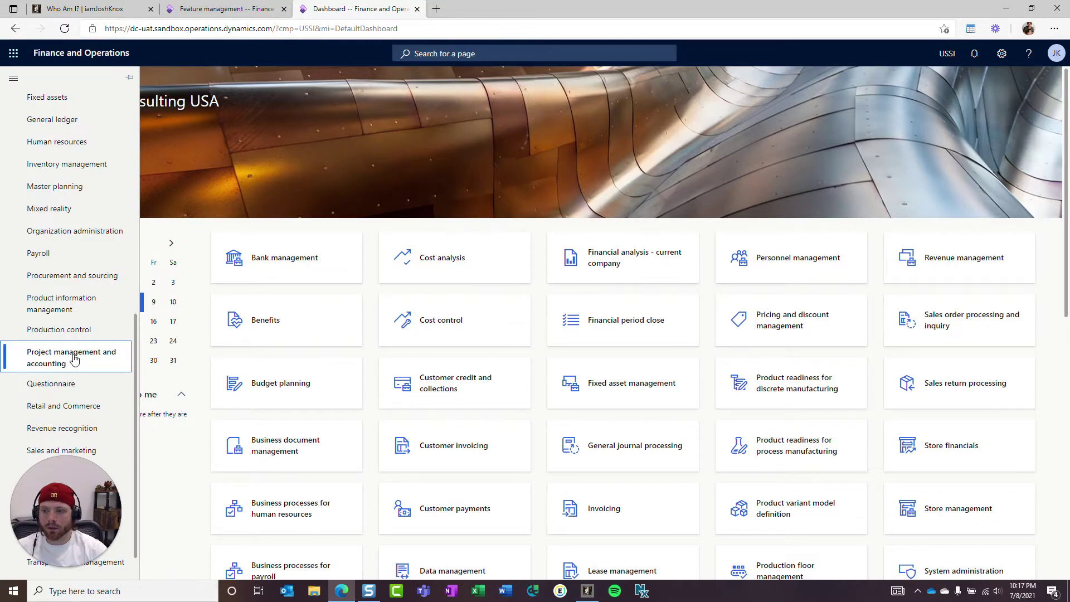
# - In Feature management, filter the list of all features to names containing "grid"
pyautogui.click(251, 9)
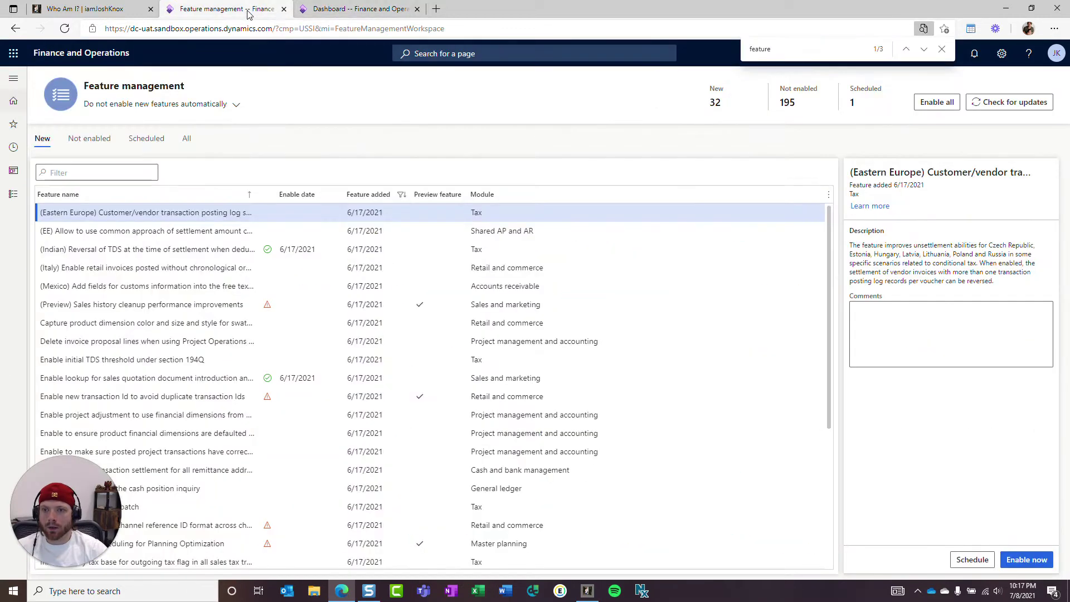
pyautogui.click(179, 194)
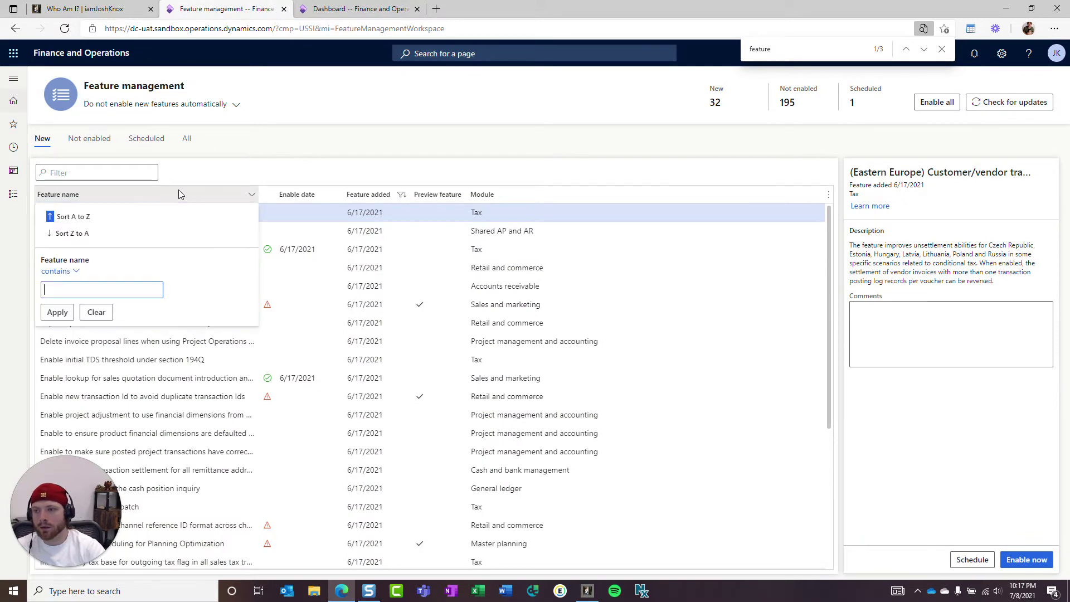
pyautogui.click(187, 138)
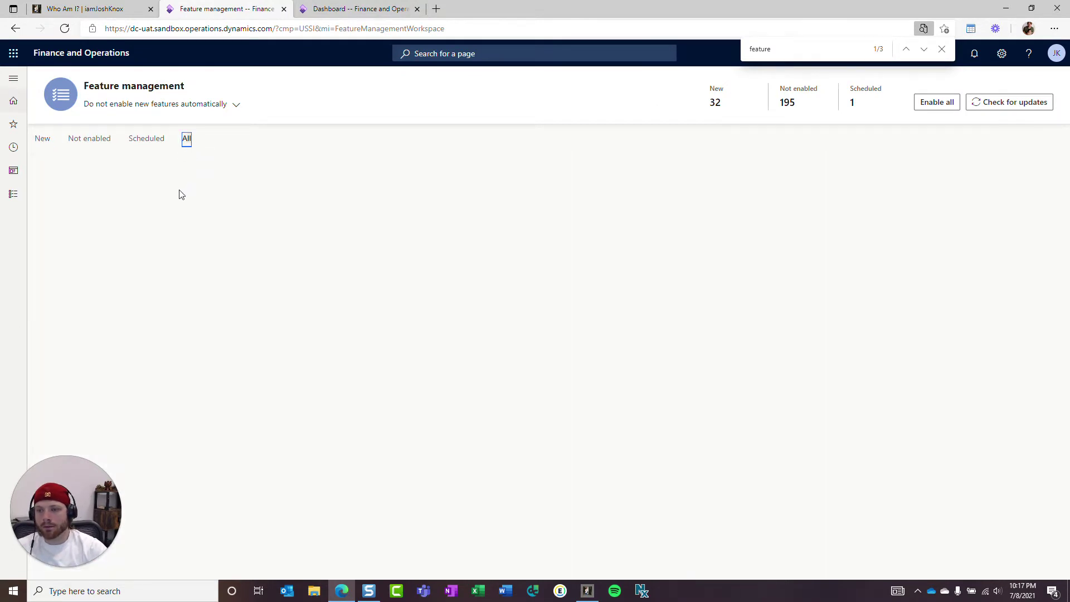
pyautogui.click(165, 194)
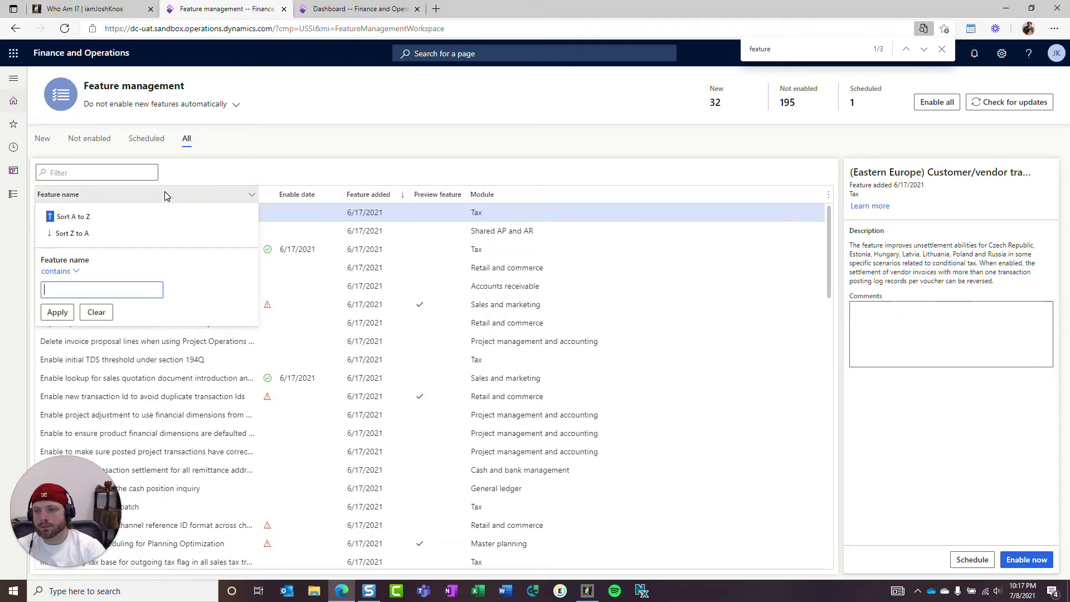
pyautogui.write('grid')
pyautogui.press('Return')
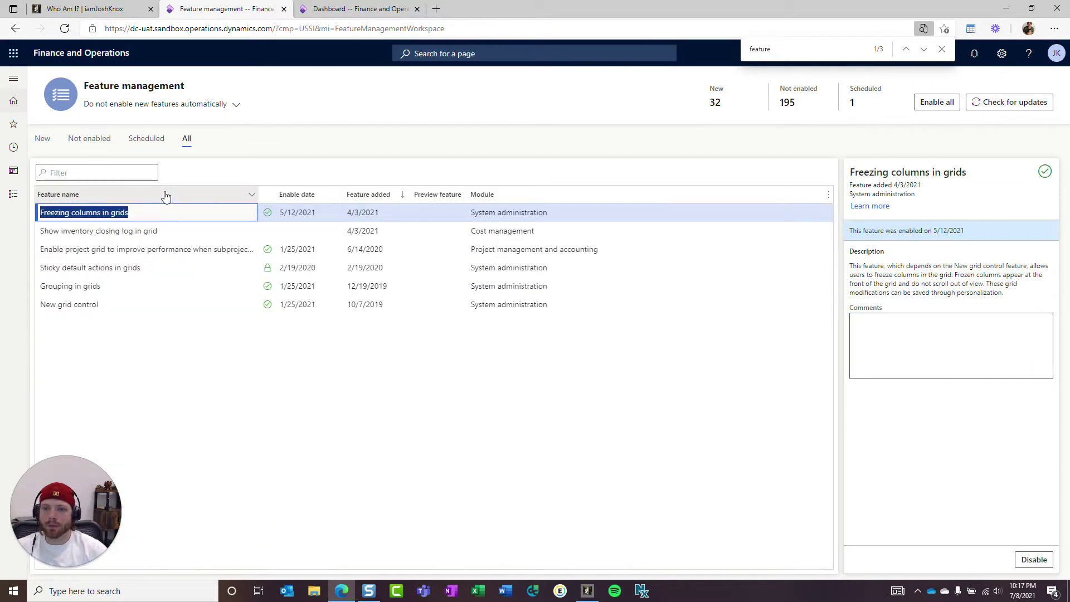
pyautogui.click(179, 329)
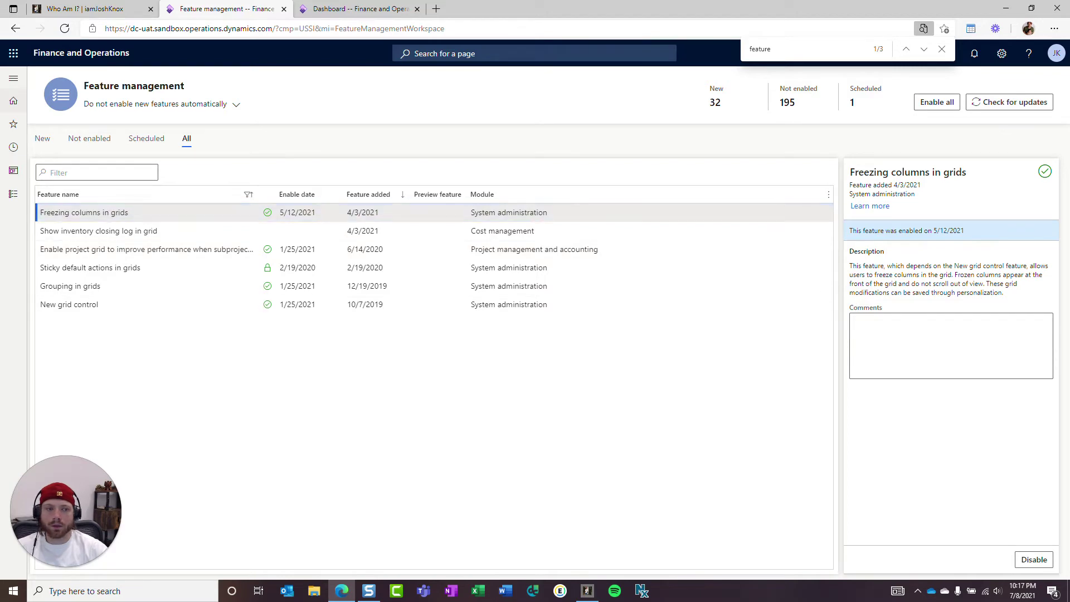
# - Return to the Project management and accounting module and open the Hour transactions inquiry
pyautogui.click(315, 10)
pyautogui.click(58, 362)
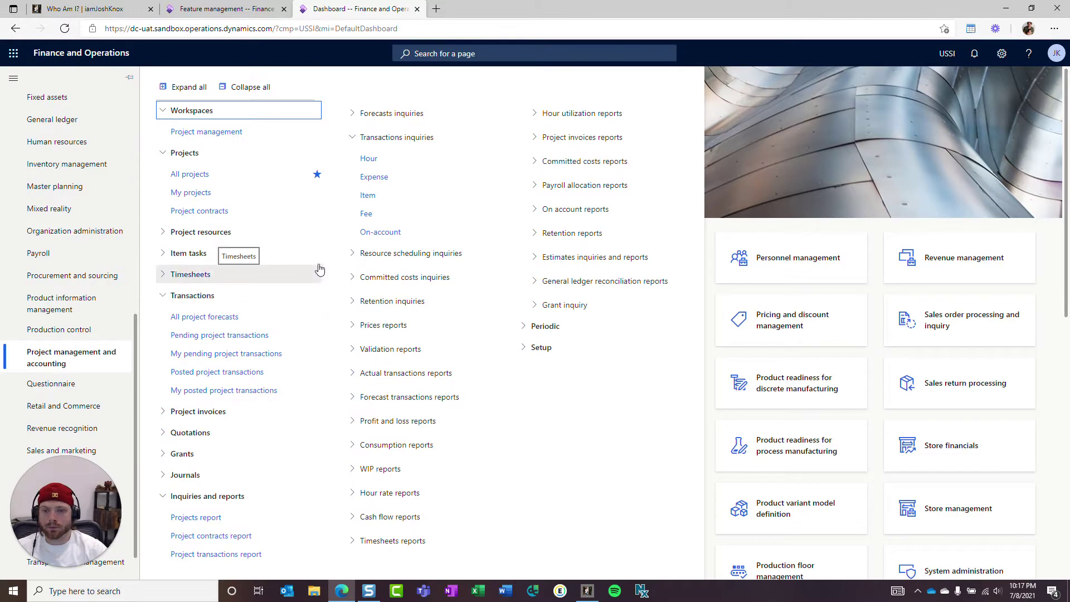
pyautogui.click(368, 159)
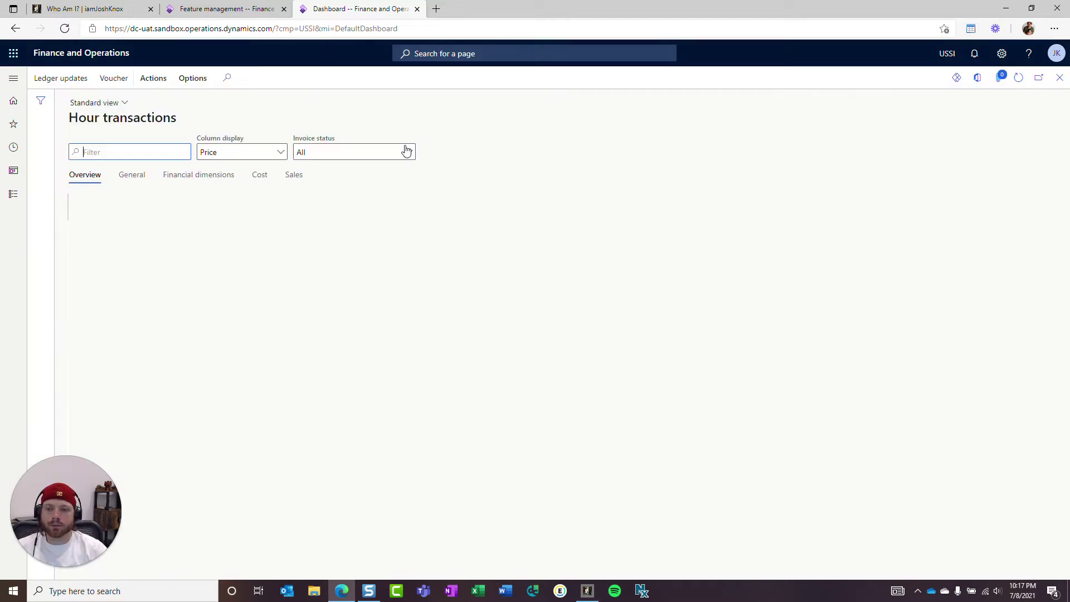
# - Look at the options for the Category column and try to total the Cost price column
pyautogui.rightClick(367, 204)
pyautogui.moveTo(368, 208)
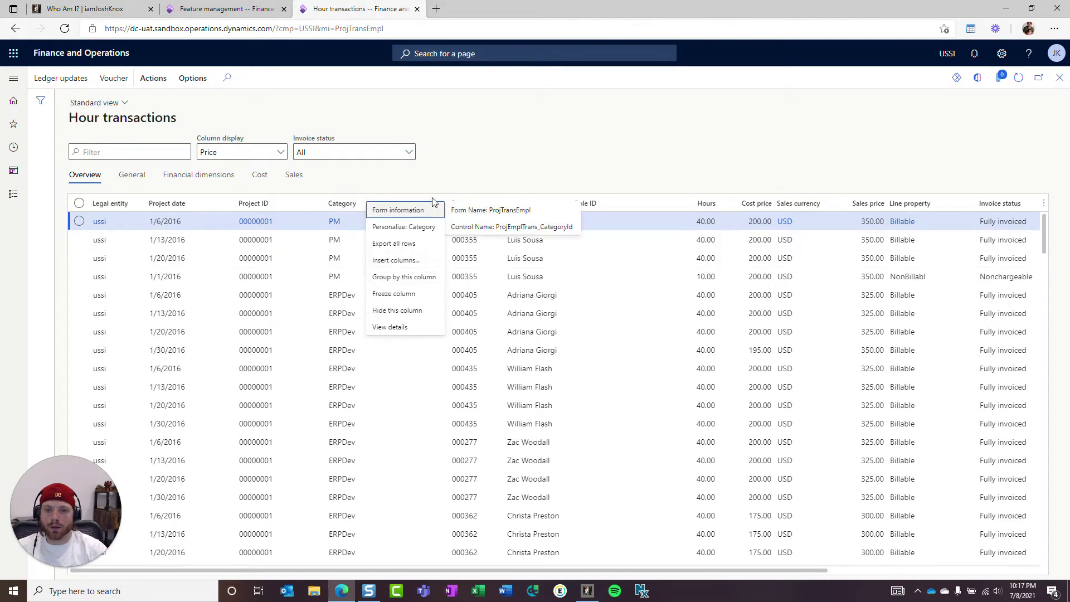
pyautogui.press('Escape')
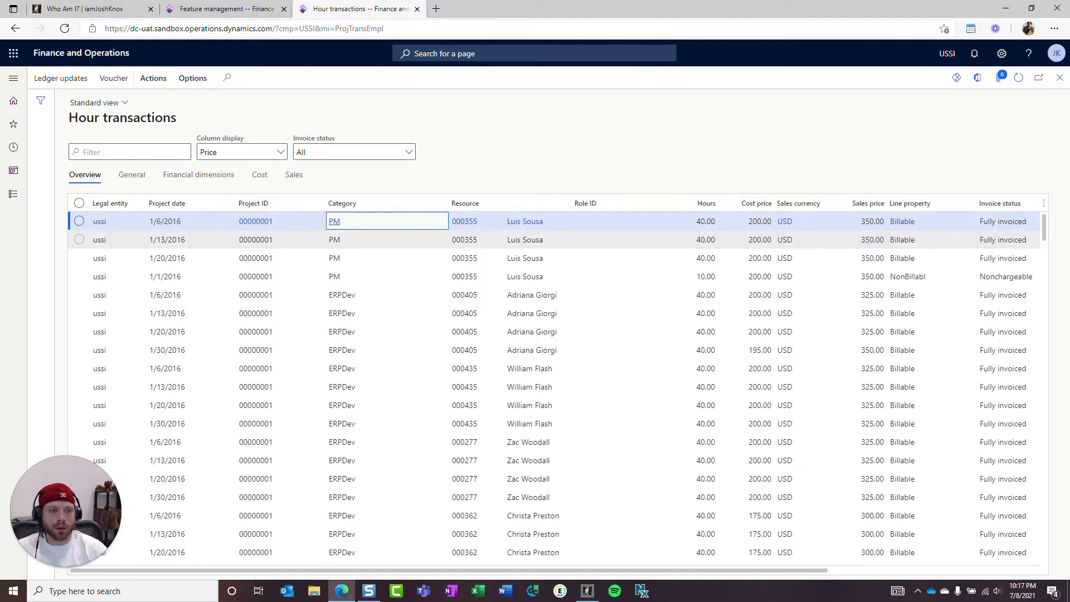
pyautogui.rightClick(759, 204)
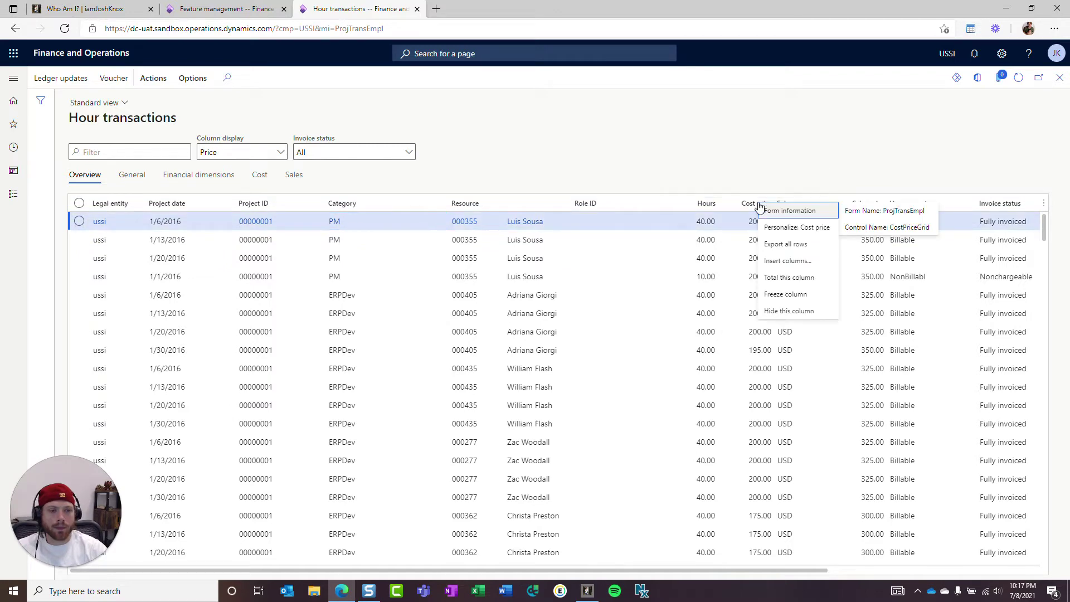
pyautogui.click(770, 278)
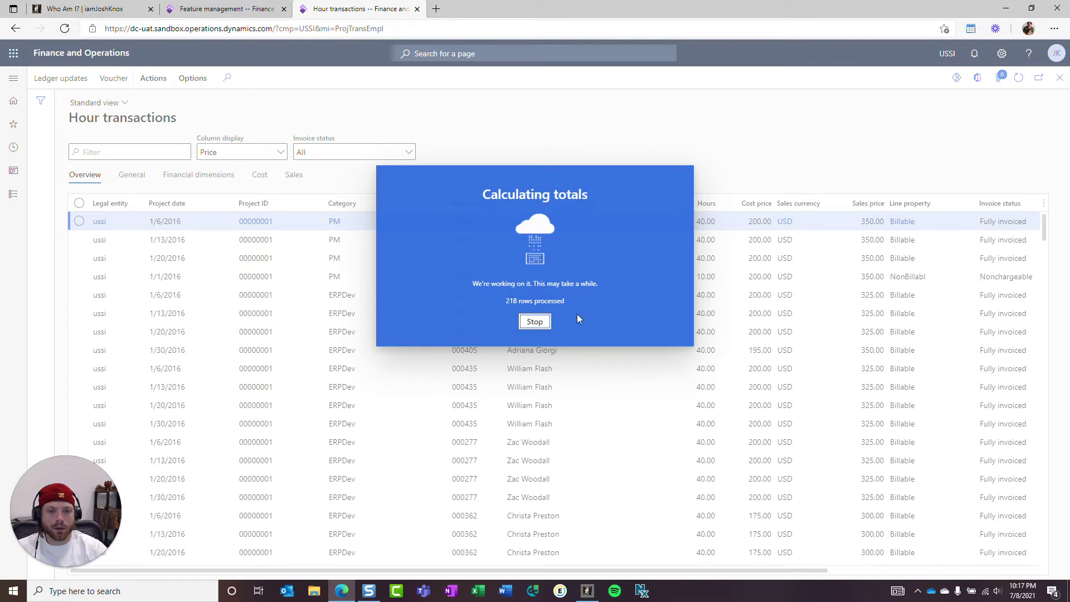
# - Insert the Total cost amount and Total sales amount fields as columns in the Hour transactions grid, filtering the field list by "total"
pyautogui.rightClick(762, 203)
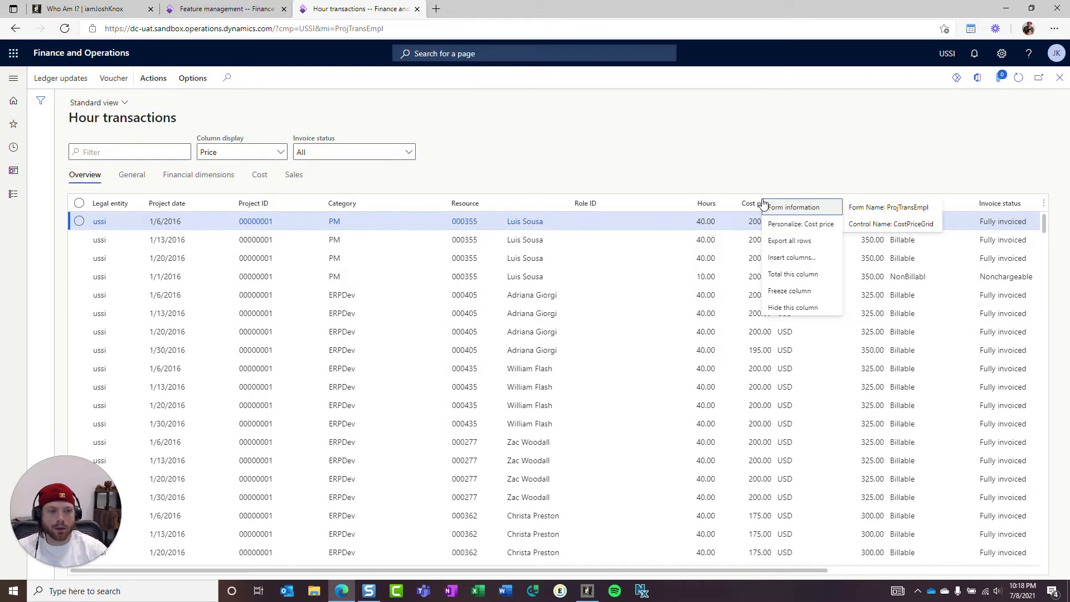
pyautogui.click(776, 260)
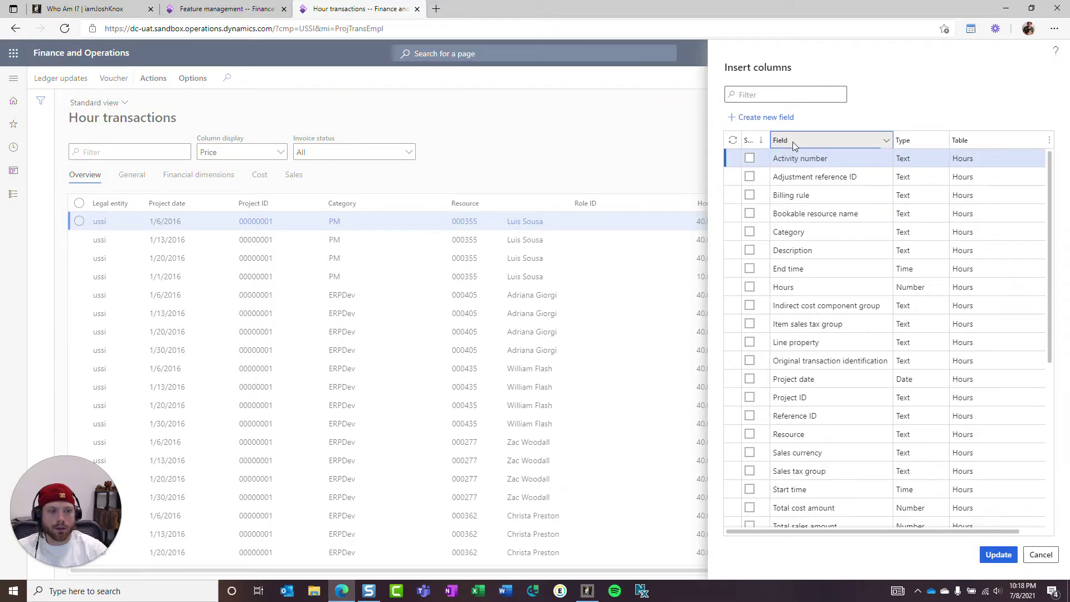
pyautogui.click(793, 142)
pyautogui.write('t')
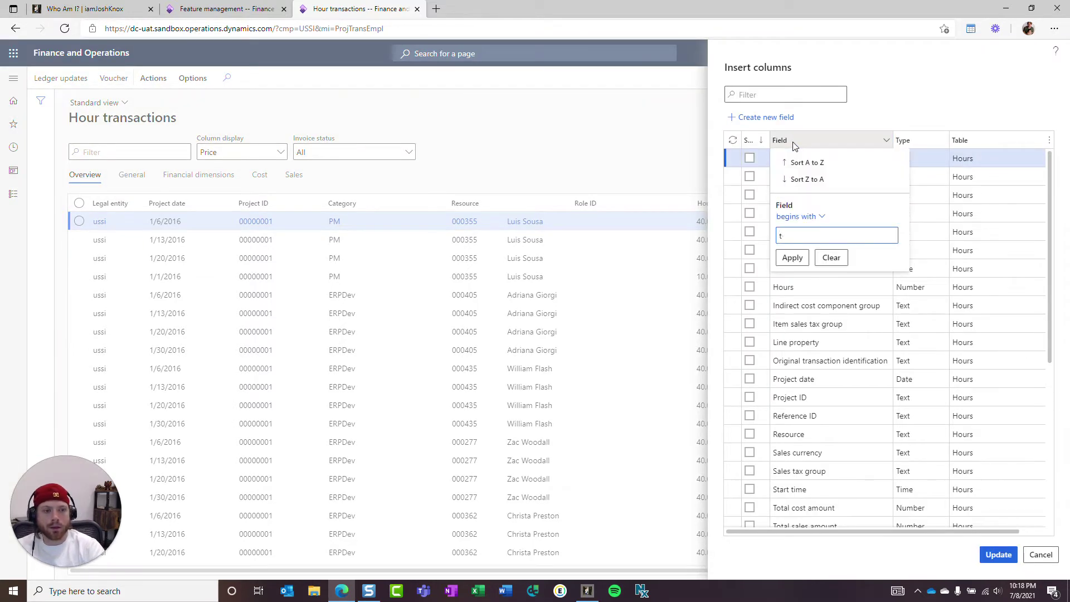
pyautogui.write('ptotal')
pyautogui.press('Return')
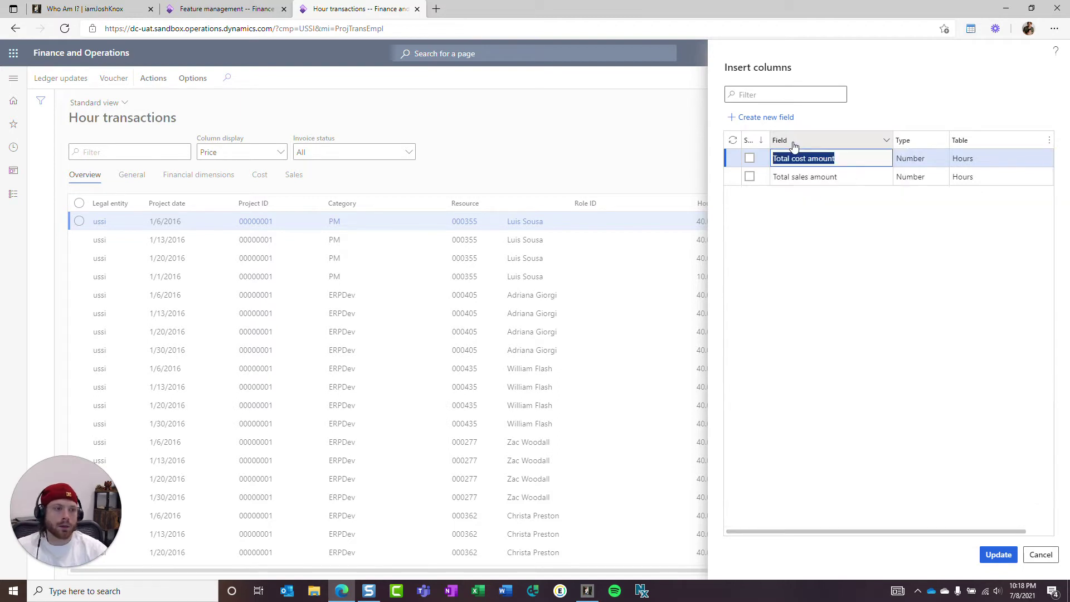
pyautogui.click(750, 158)
pyautogui.click(749, 177)
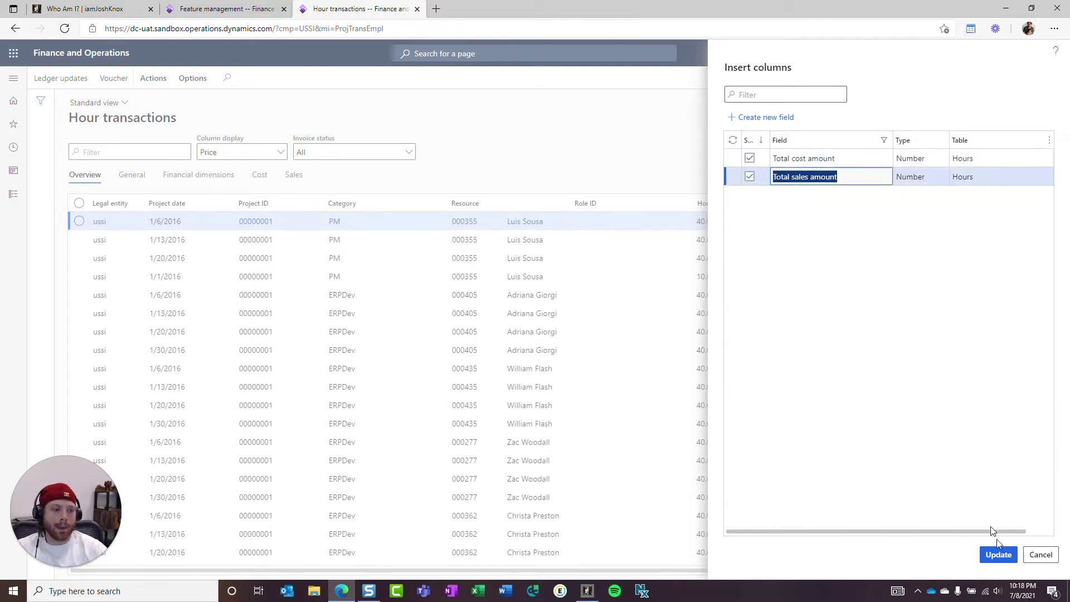
pyautogui.click(993, 556)
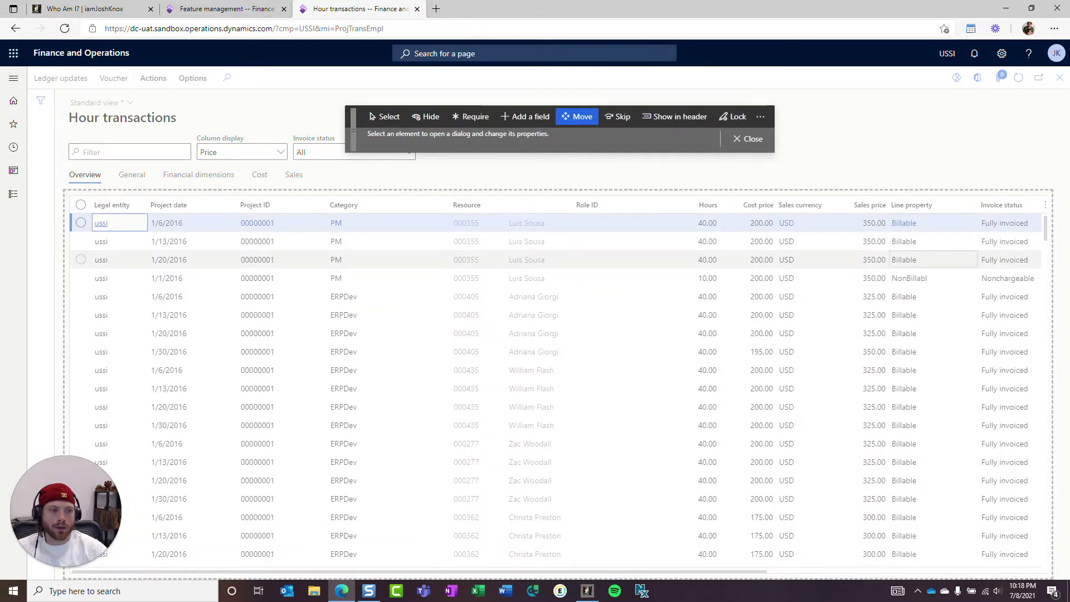
# - Check the personalization properties of the Total sales amount and Total cost amount columns, leaving them unedited
pyautogui.click(950, 222)
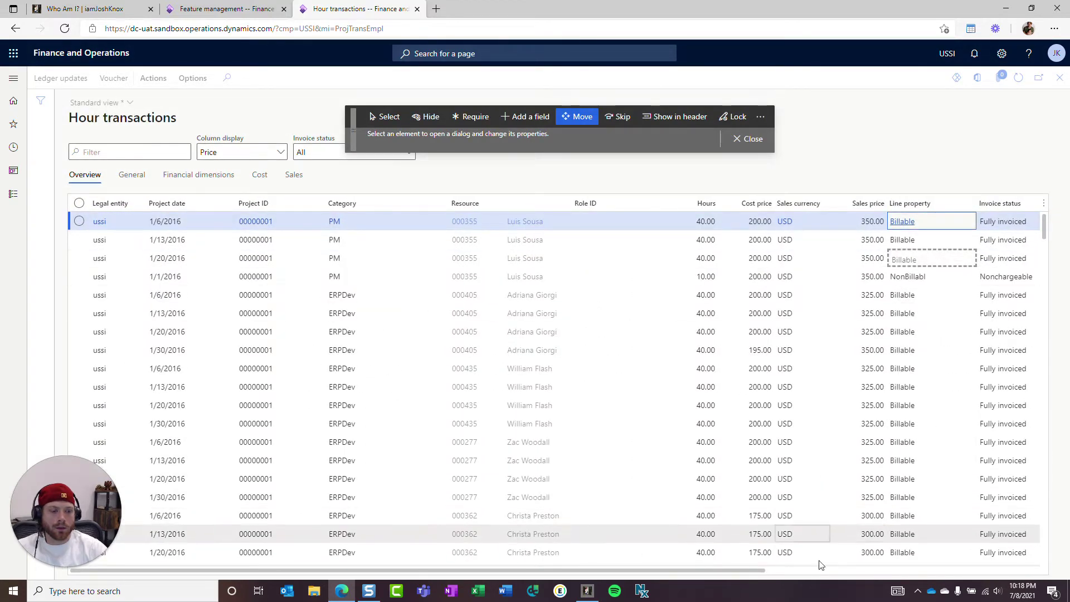
pyautogui.click(384, 117)
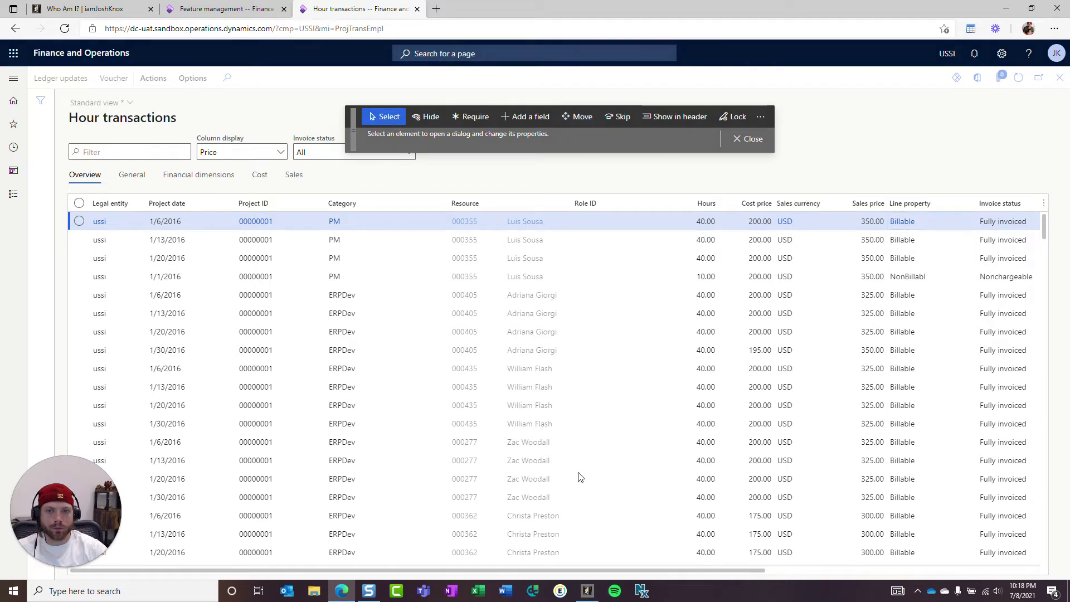
pyautogui.hscroll(5, 724, 445)
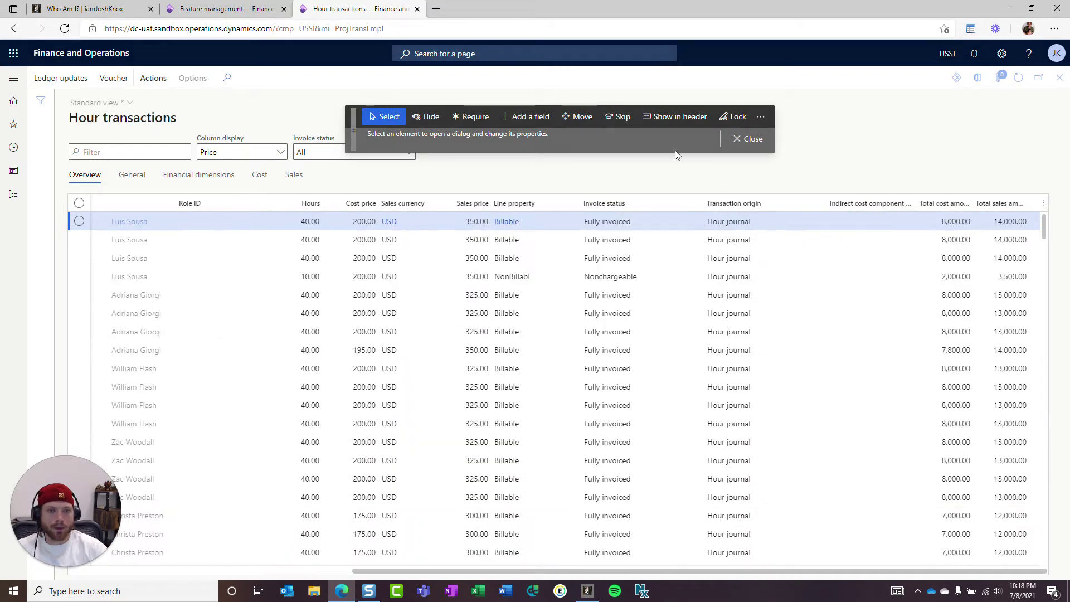
pyautogui.click(1004, 515)
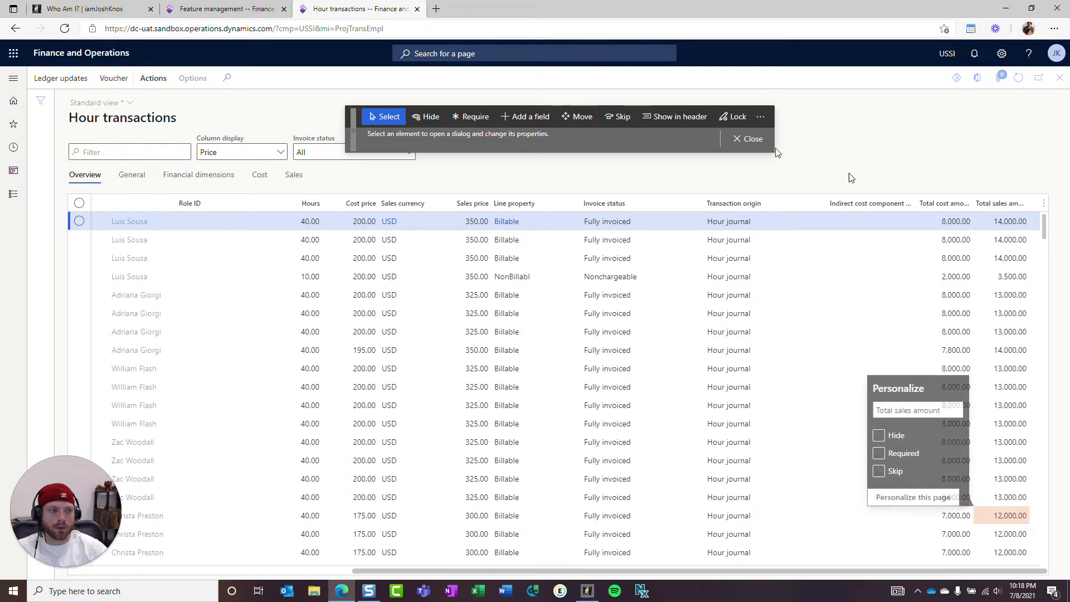
pyautogui.click(944, 205)
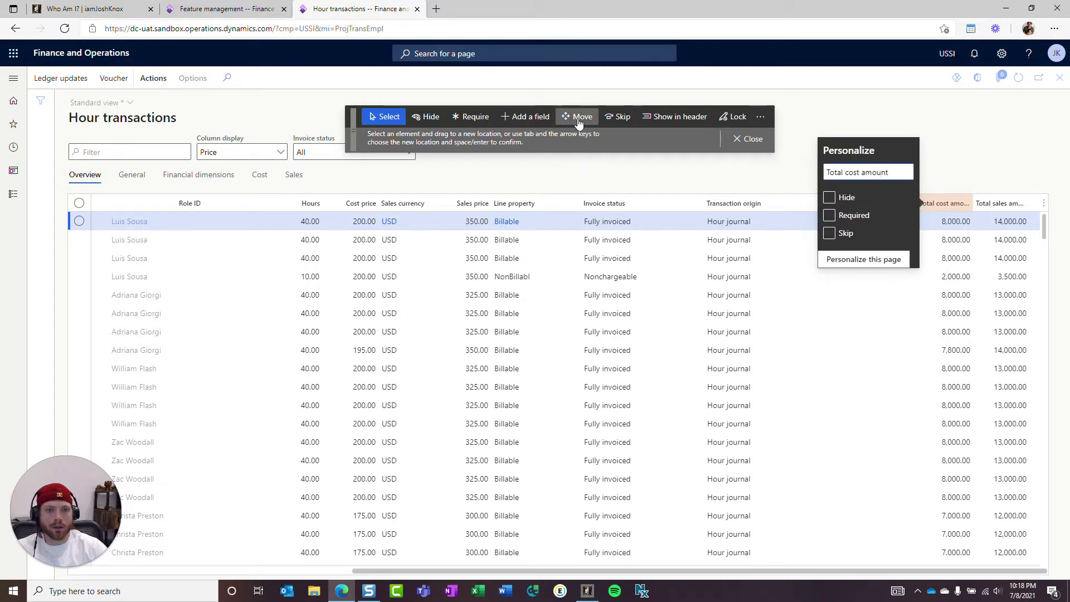
pyautogui.press('Escape')
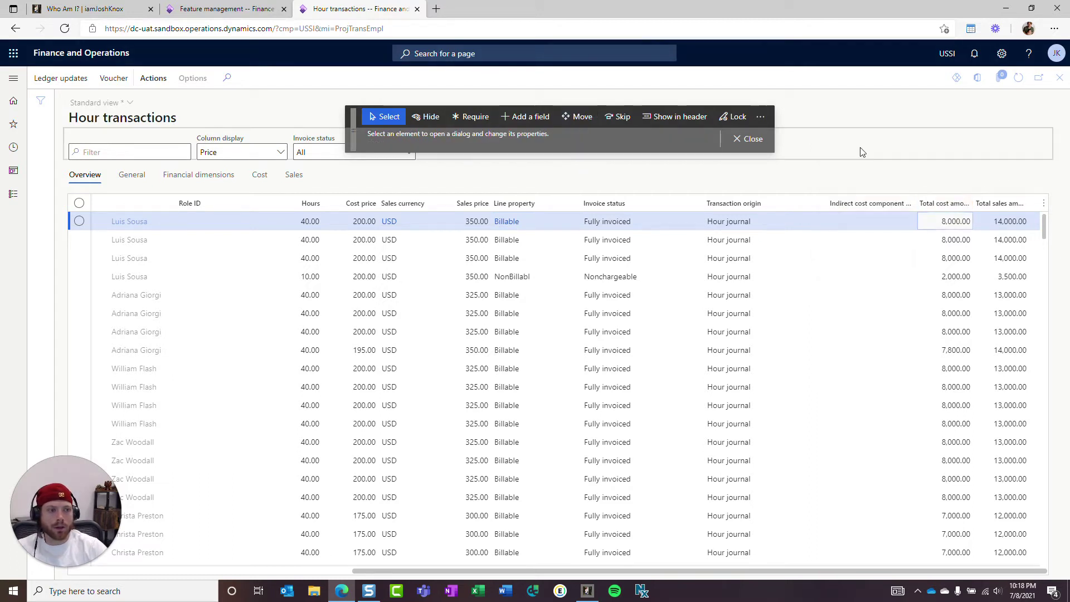
# - Try to move the Total cost amount column to just after Cost price in the Hour transactions grid, and end the personalization
pyautogui.click(938, 206)
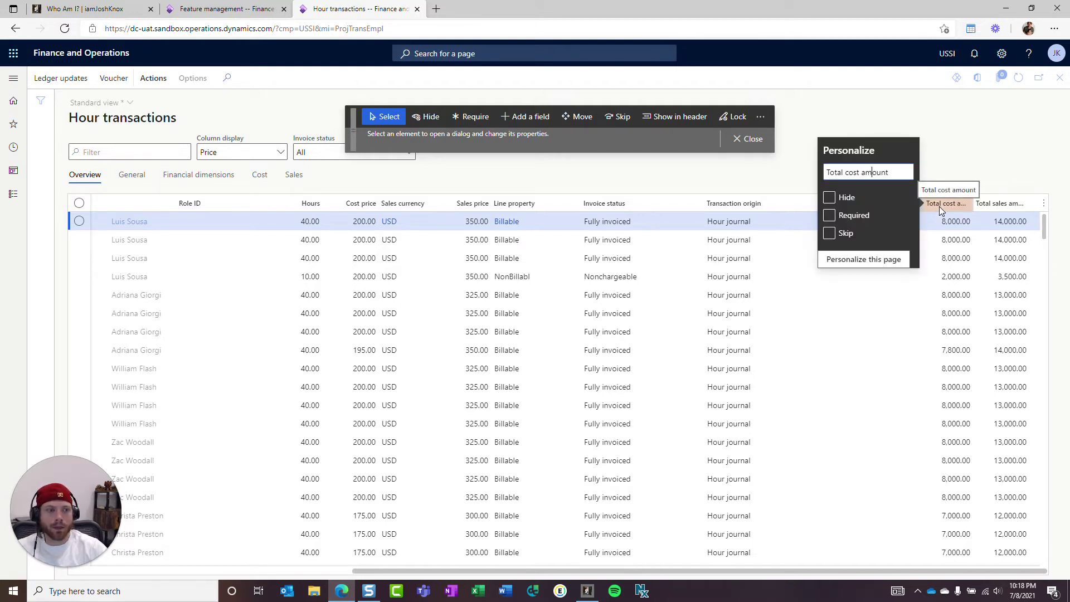
pyautogui.moveTo(950, 205); pyautogui.dragTo(757, 213)
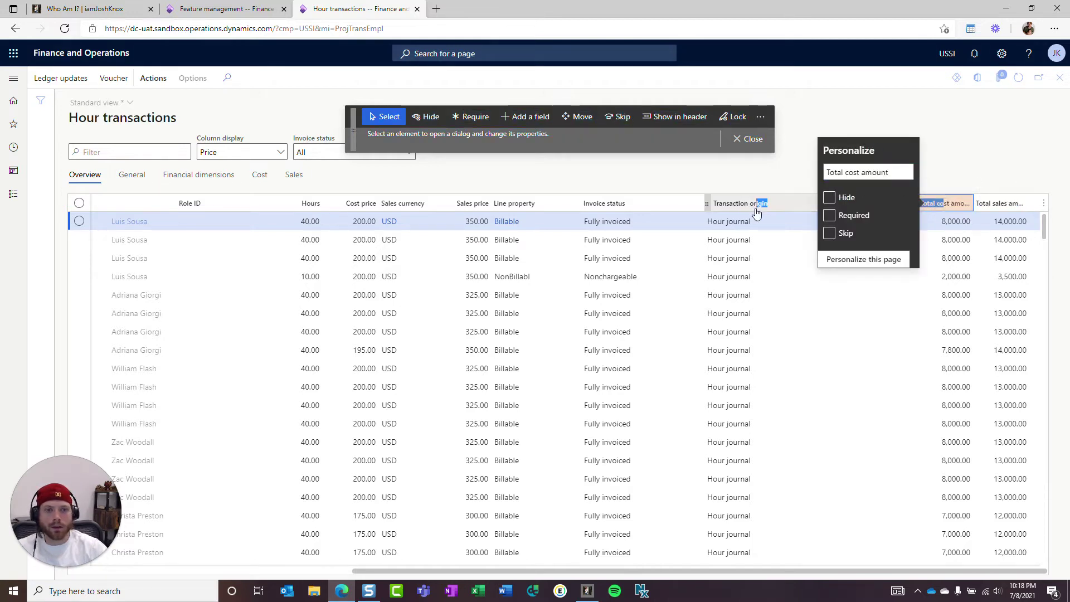
pyautogui.click(577, 117)
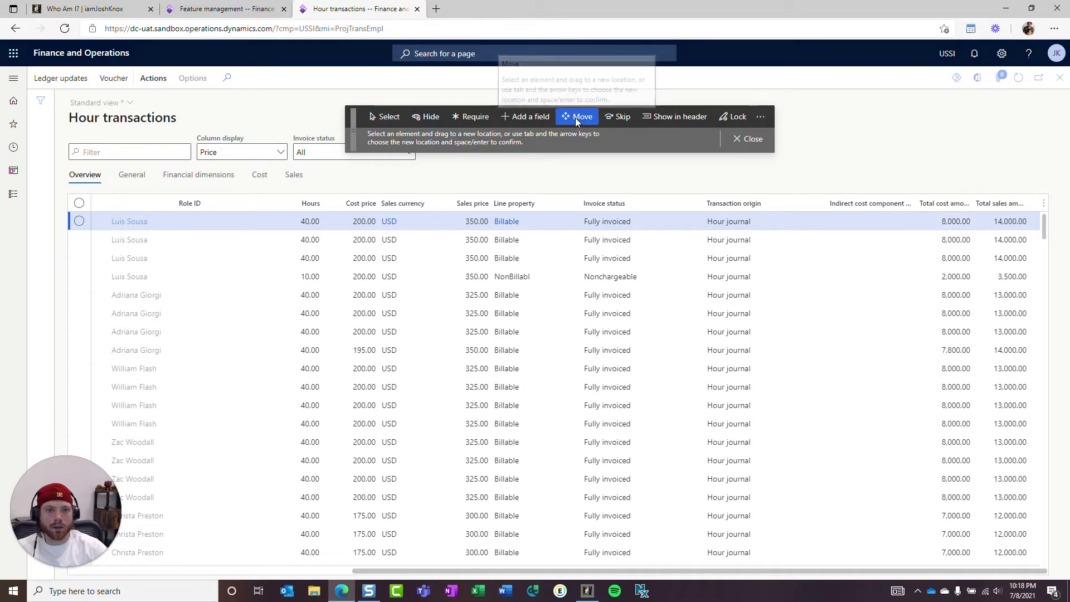
pyautogui.moveTo(936, 201); pyautogui.dragTo(905, 172)
pyautogui.click(945, 204)
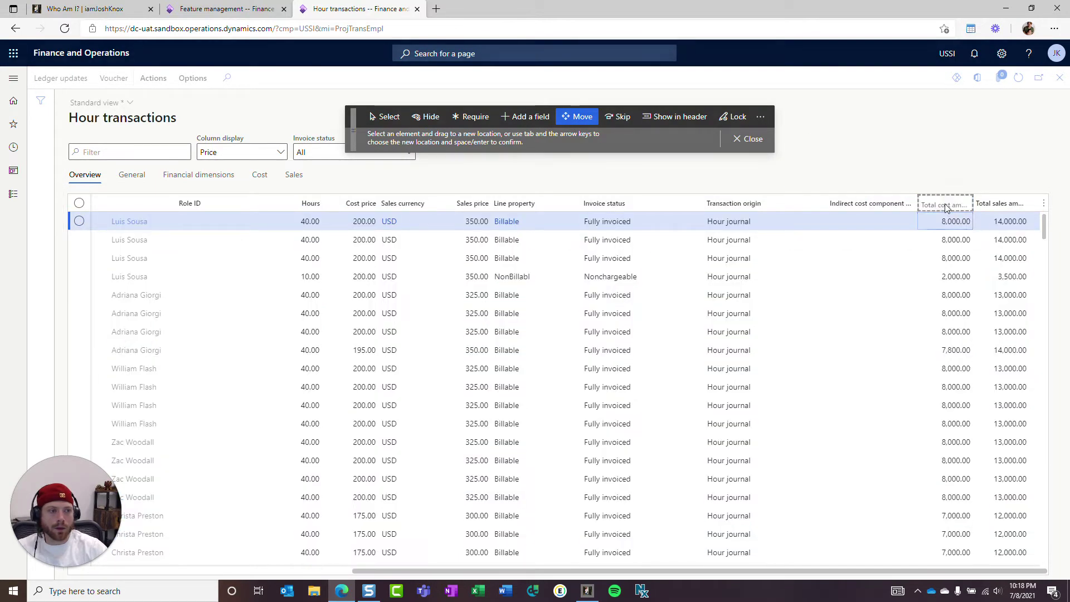
pyautogui.press('Left')
pyautogui.press('Left')
pyautogui.press('Left')
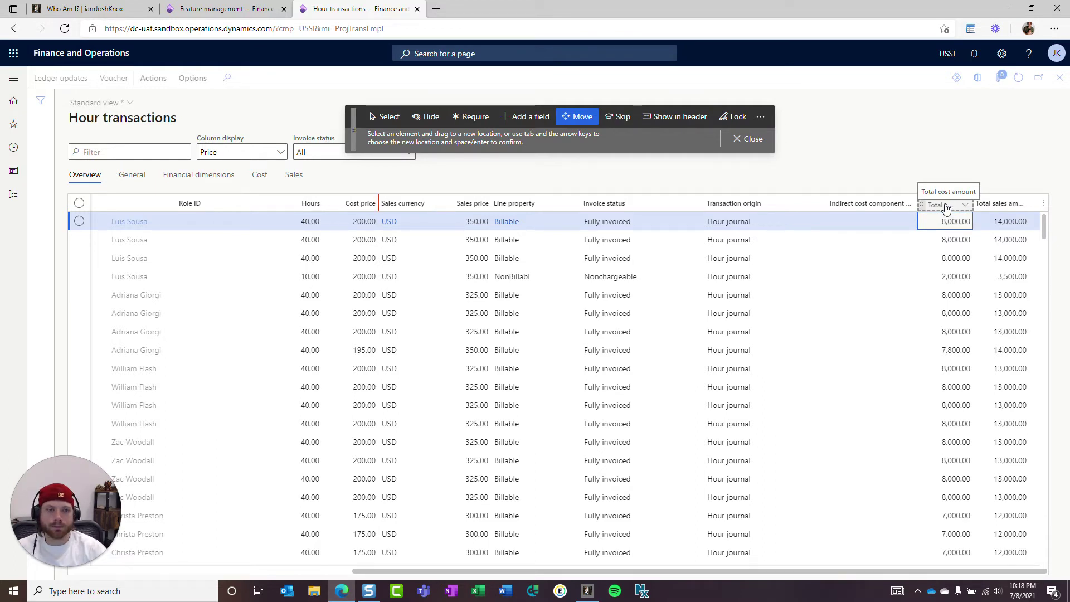
pyautogui.click(751, 139)
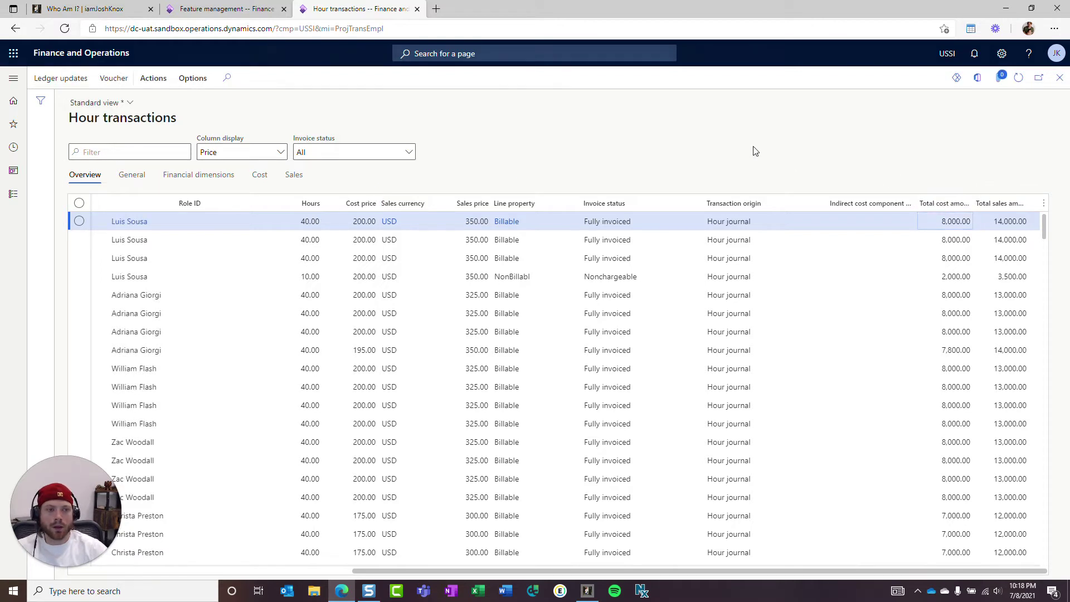
# - Hide the Total cost amount and Total sales amount columns in the Hour transactions grid
pyautogui.rightClick(946, 208)
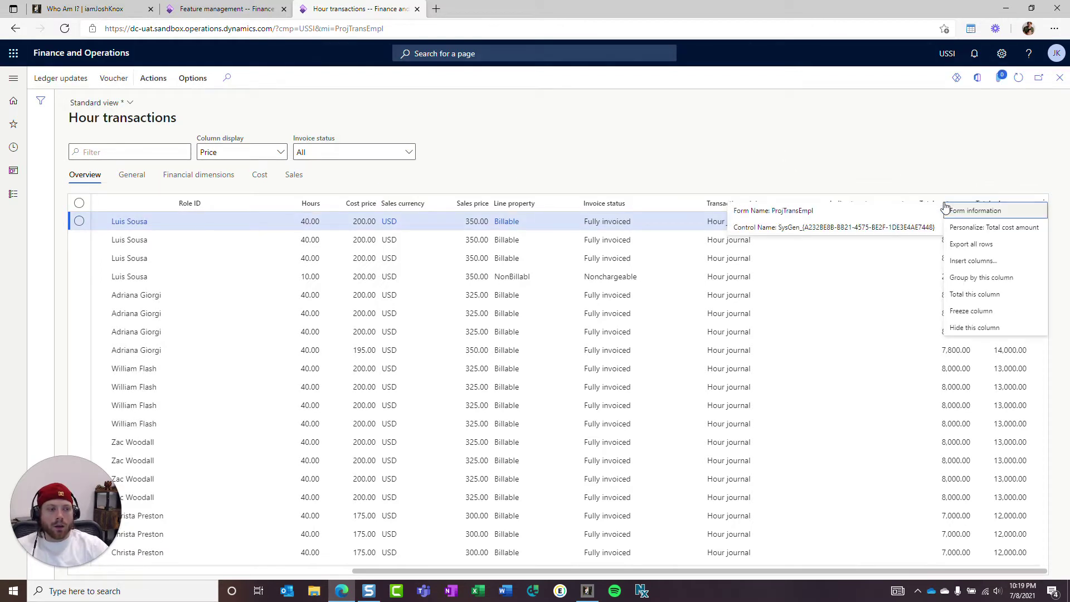
pyautogui.click(975, 328)
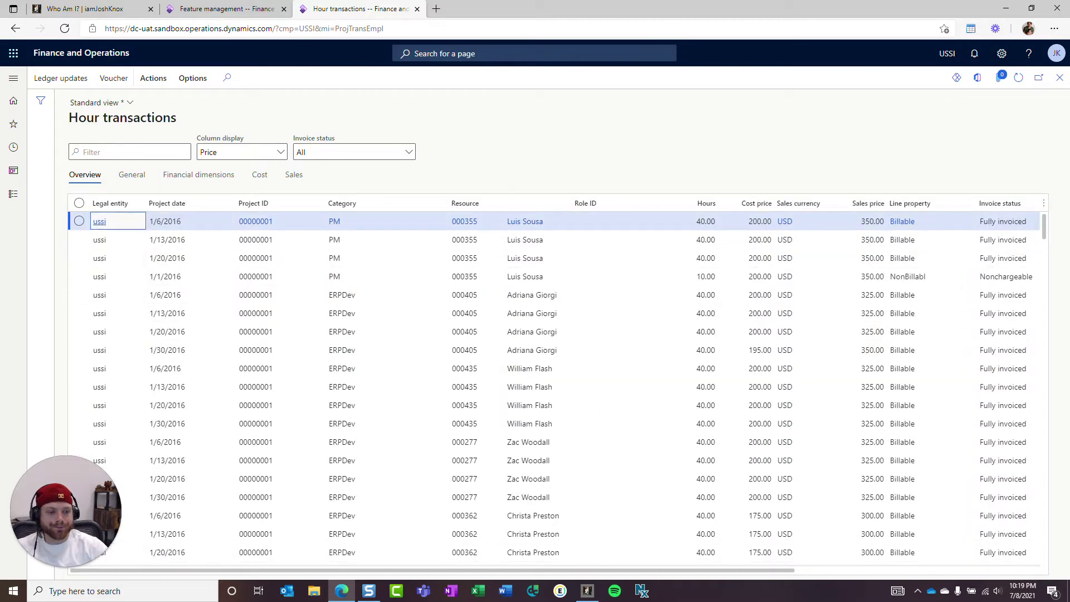
pyautogui.moveTo(760, 568); pyautogui.dragTo(1025, 568)
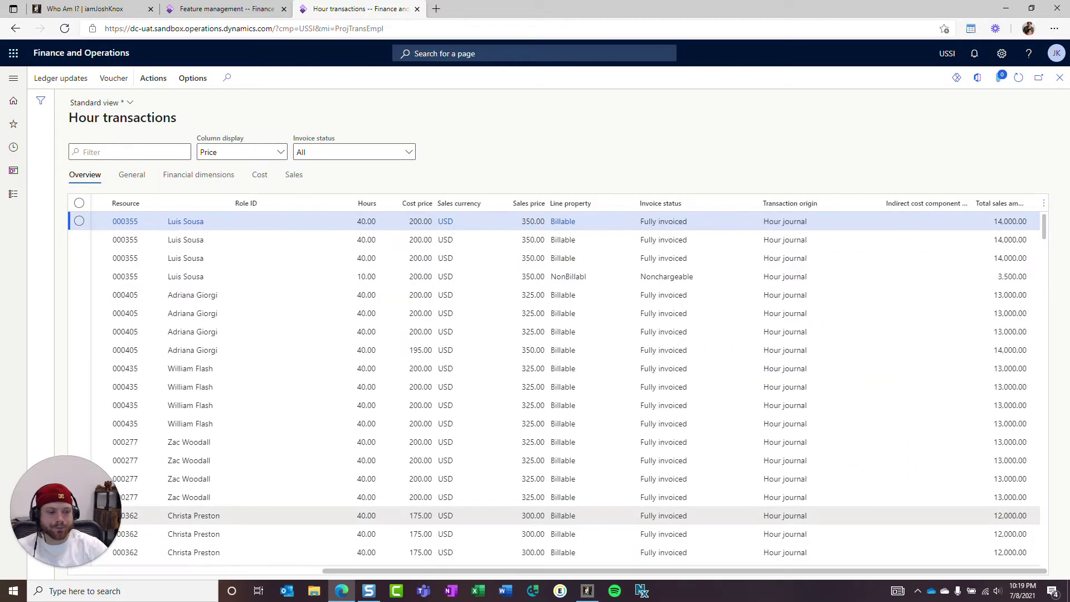
pyautogui.rightClick(1015, 203)
pyautogui.click(960, 328)
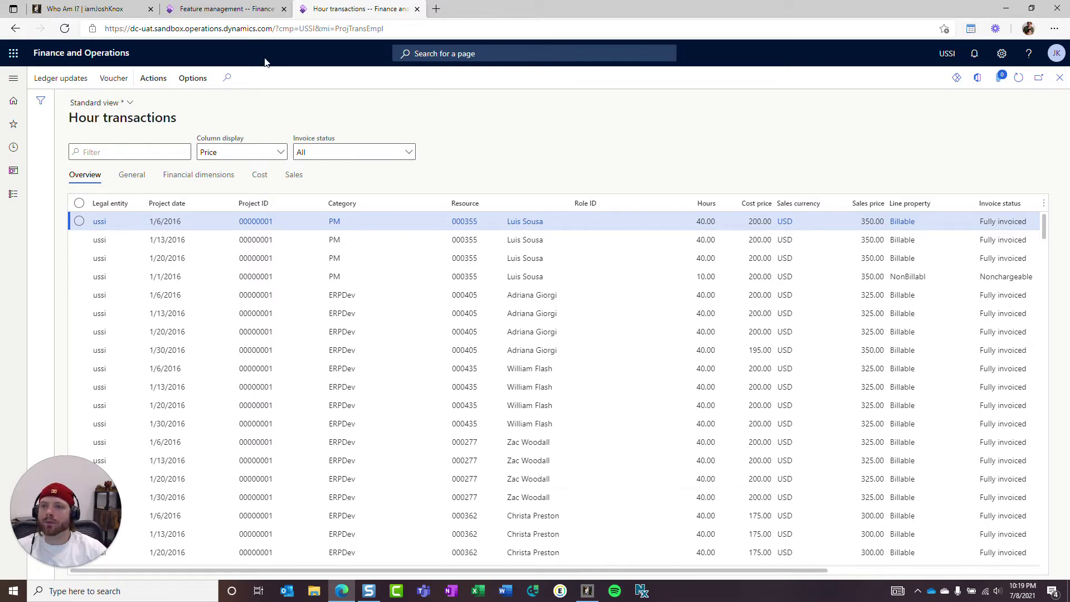
# - Switch to the blog's Who Am I? page and view the profile at 90% zoom
pyautogui.click(104, 10)
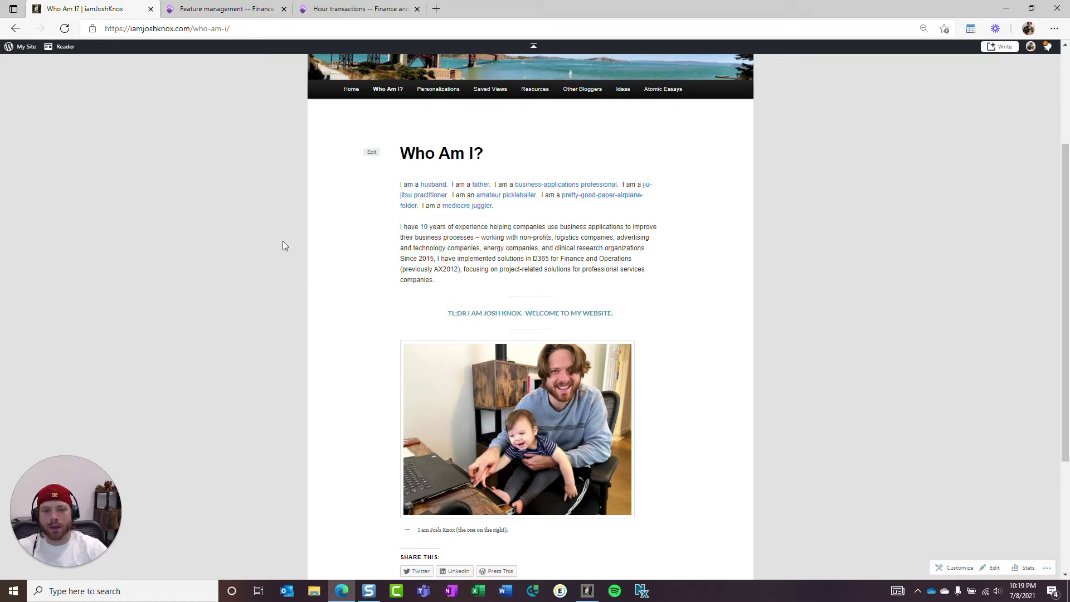
pyautogui.hotkey('ctrl', '+')
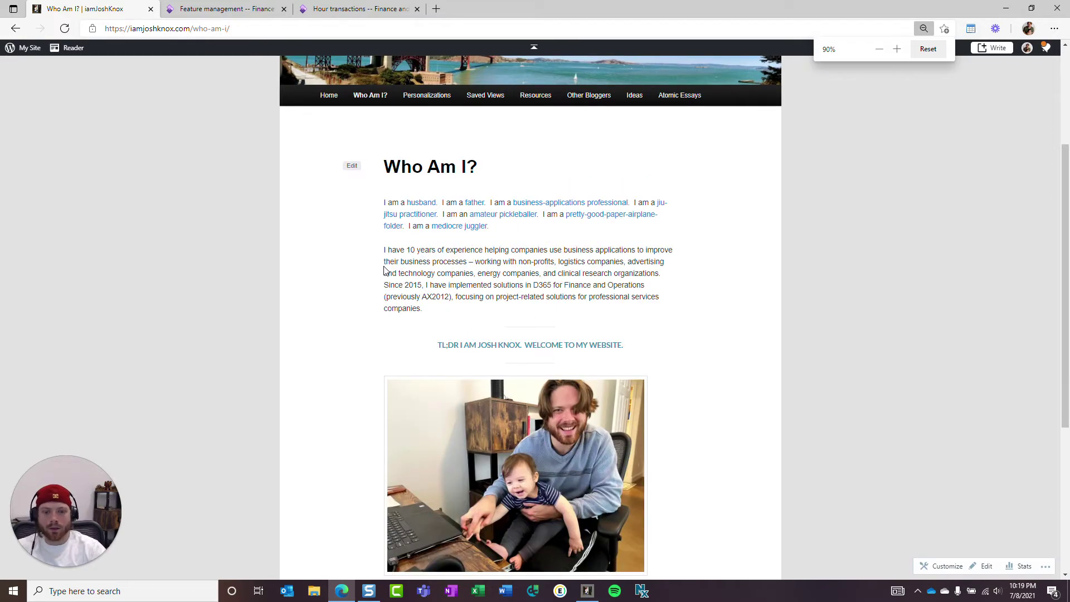
pyautogui.scroll(-1, 1062, 195)
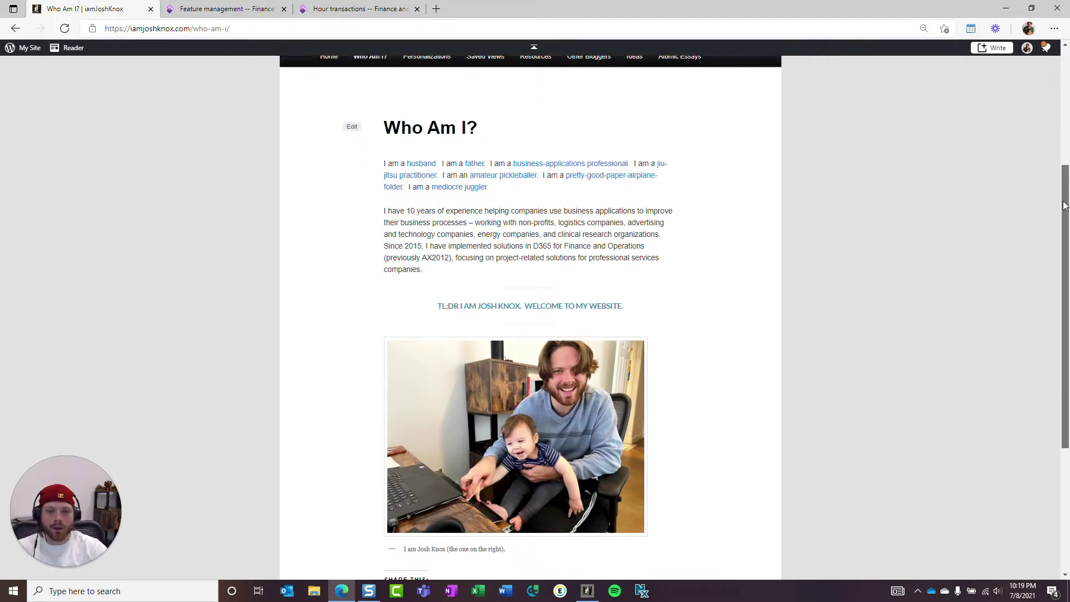
pyautogui.moveTo(1063, 202); pyautogui.dragTo(1063, 200)
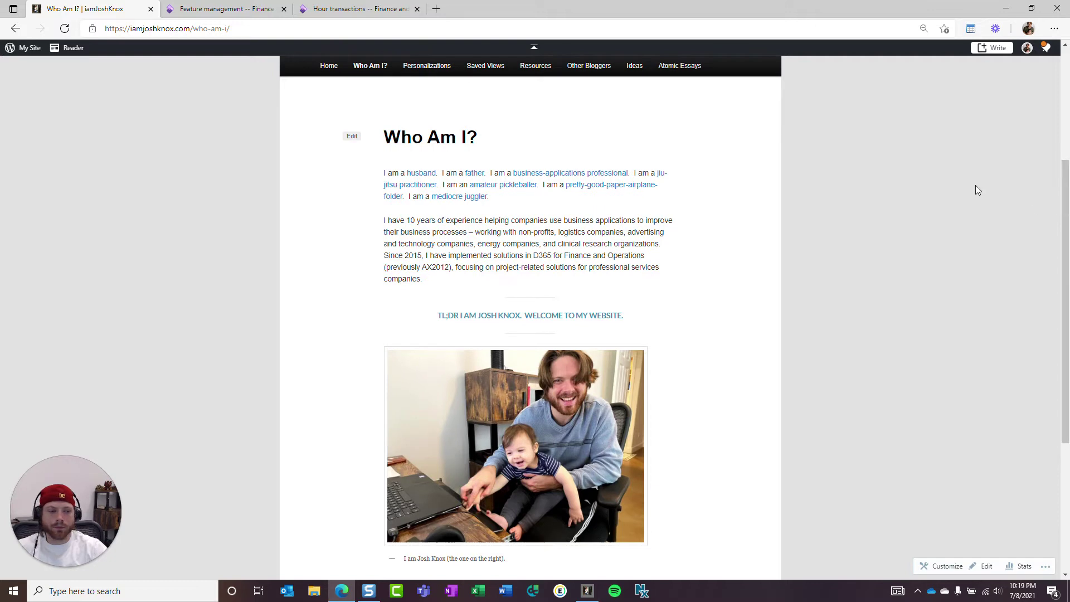
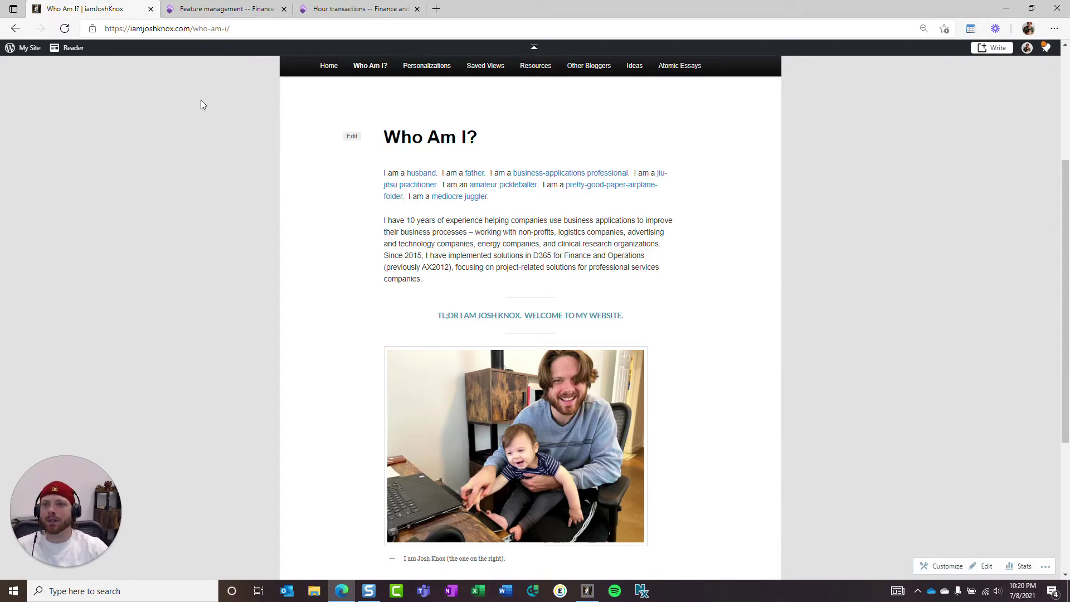
# - Return to Feature management, close the page search and check the installed product and platform versions in the About information
pyautogui.click(216, 11)
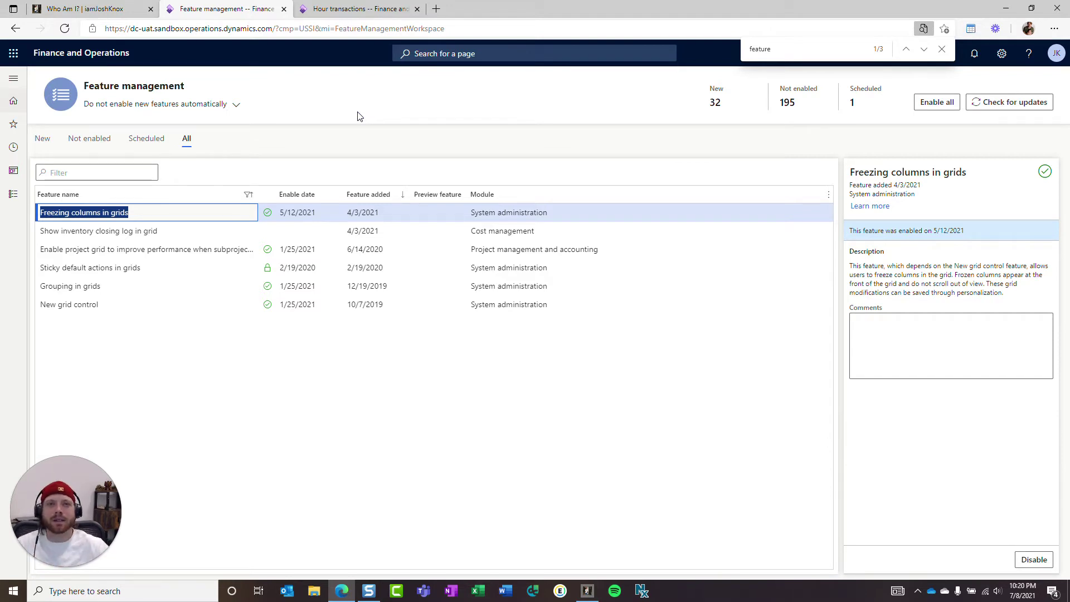
pyautogui.click(942, 49)
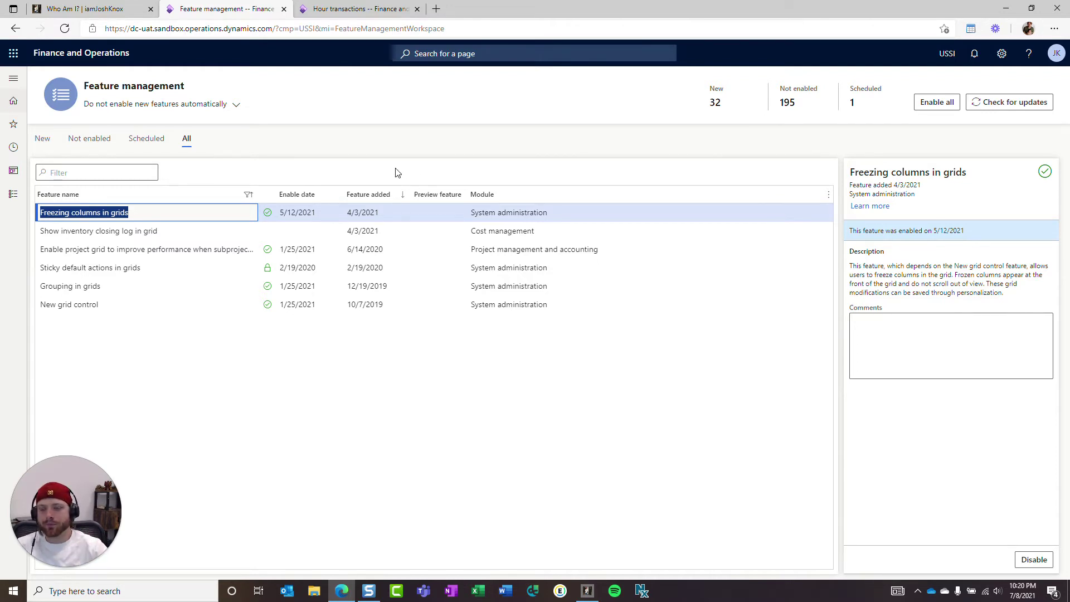
pyautogui.click(1029, 55)
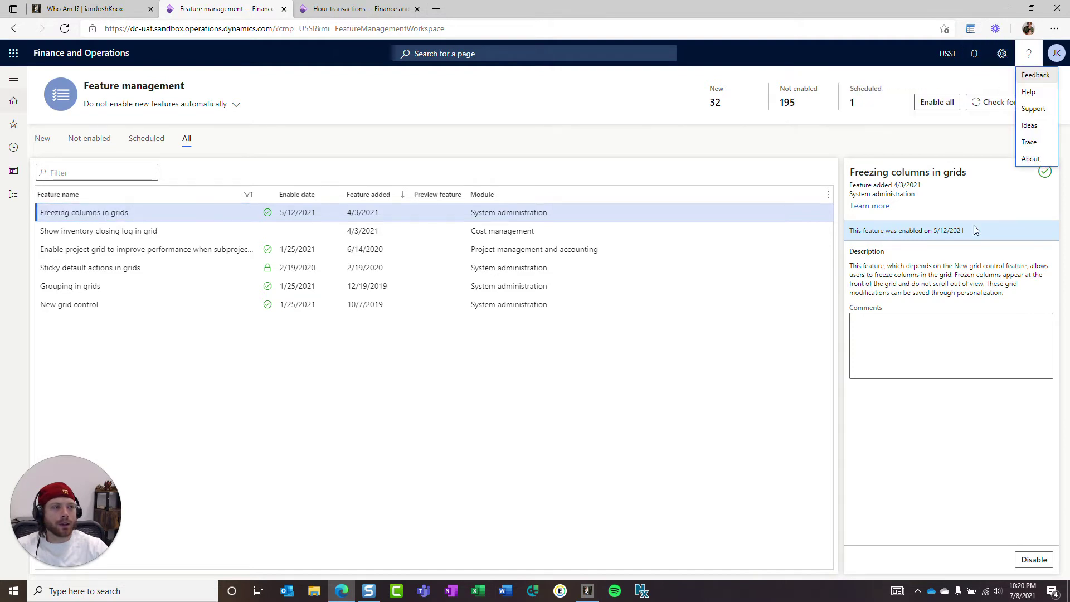
pyautogui.click(1030, 159)
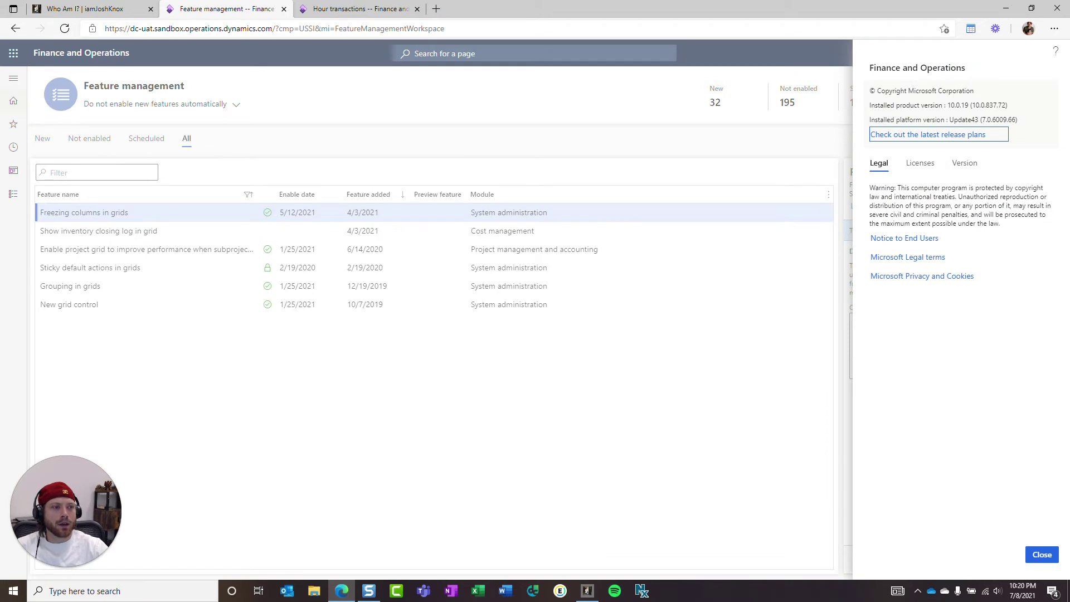
pyautogui.moveTo(947, 104); pyautogui.dragTo(978, 119)
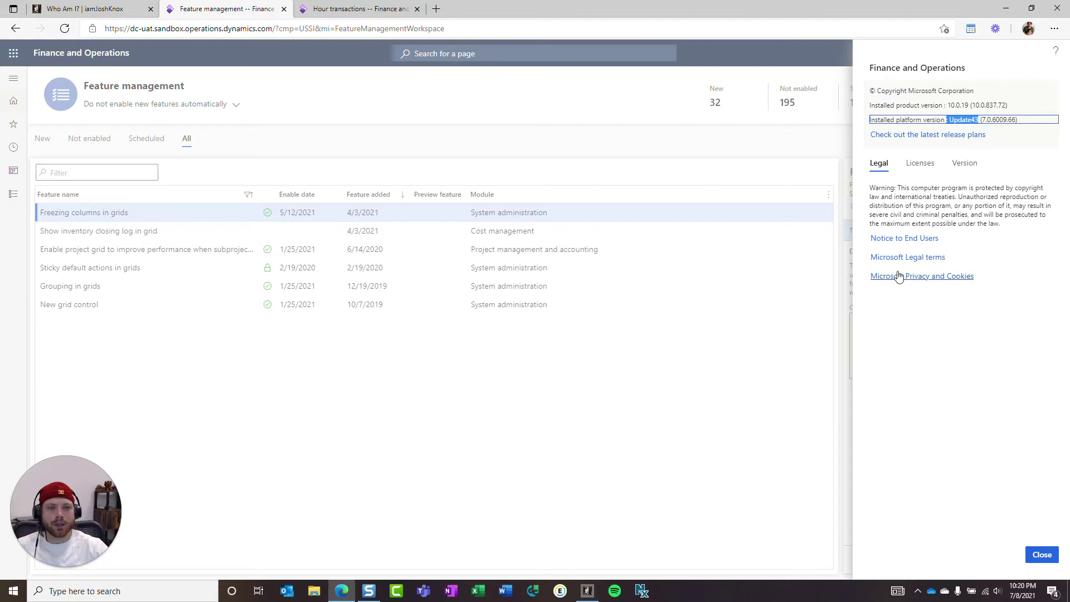
pyautogui.click(1041, 554)
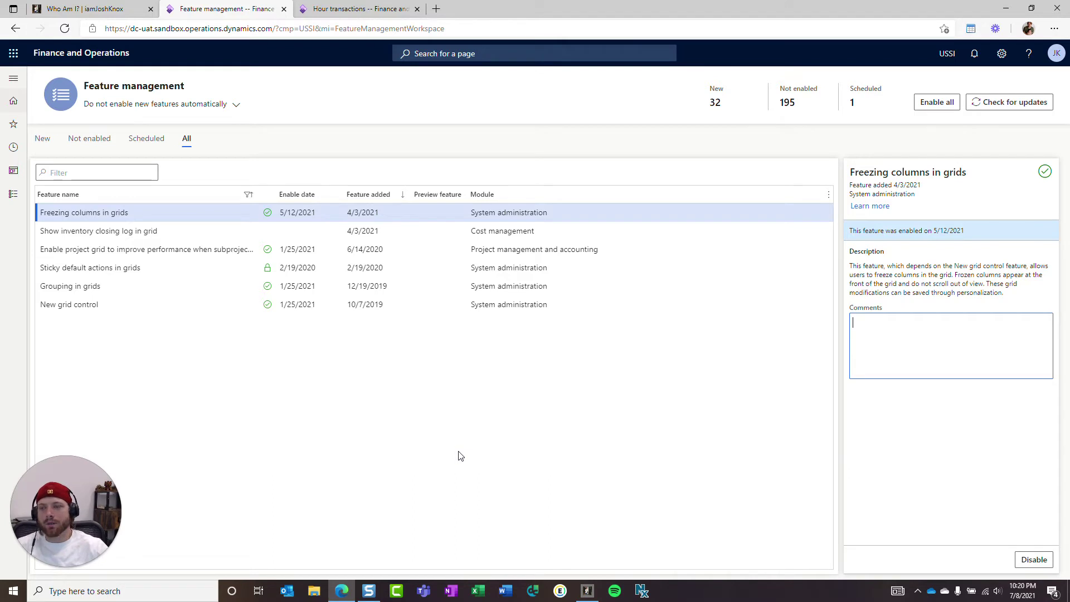
# - Review the details of the New grid control, Grouping in grids, Sticky default actions in grids and Freezing columns in grids features
pyautogui.moveTo(190, 93); pyautogui.dragTo(117, 76)
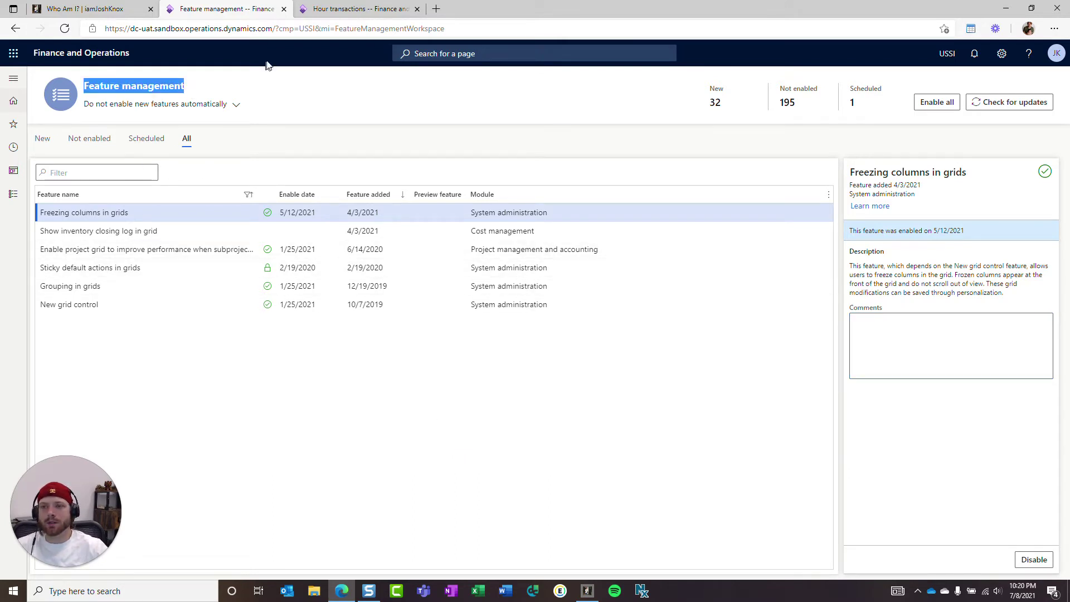
pyautogui.click(140, 198)
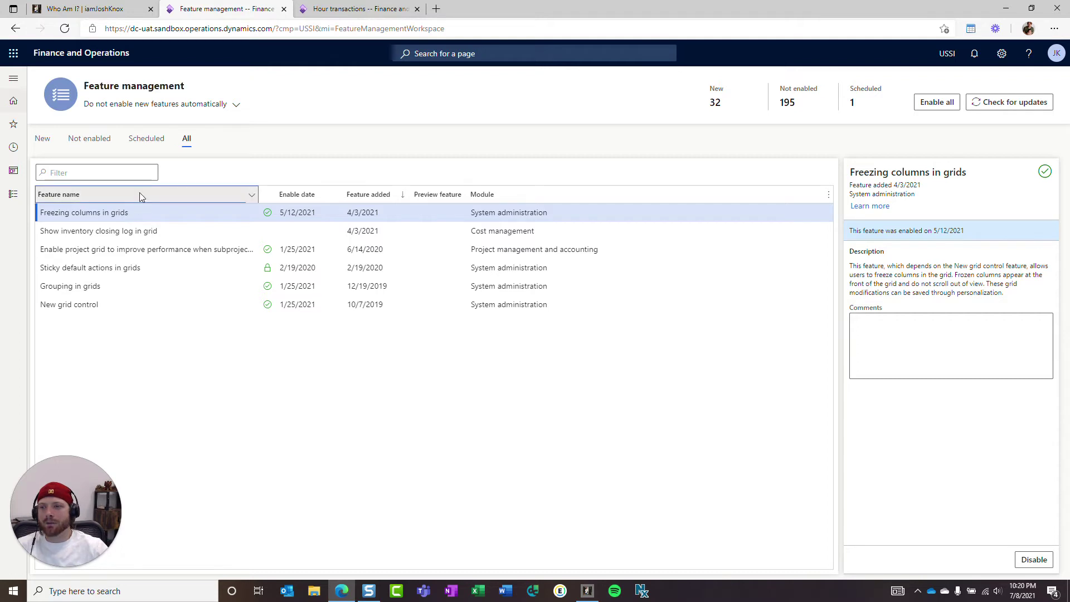
pyautogui.click(233, 142)
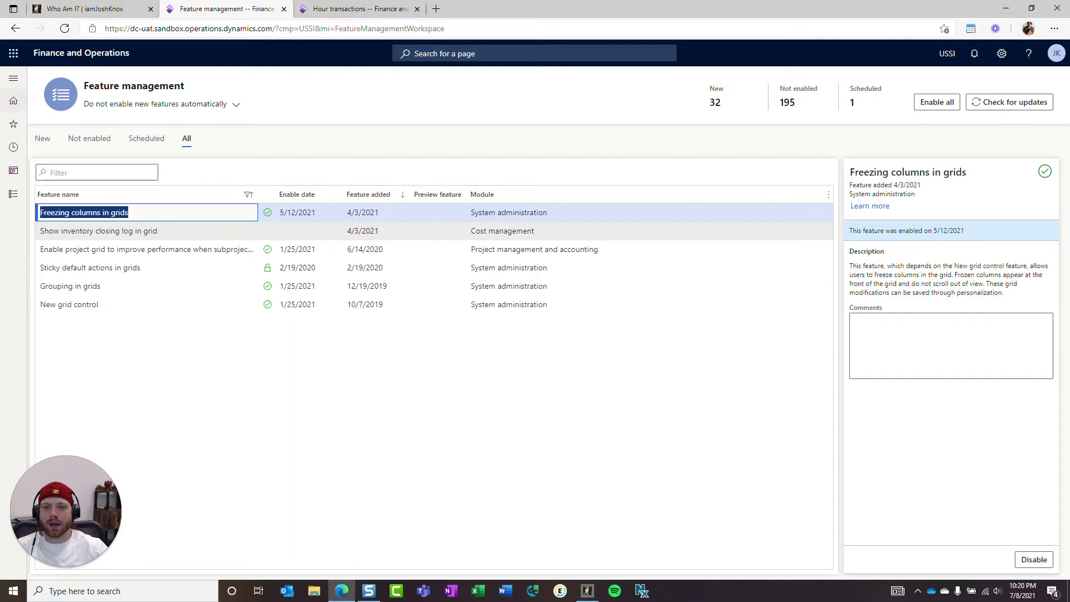
pyautogui.click(167, 304)
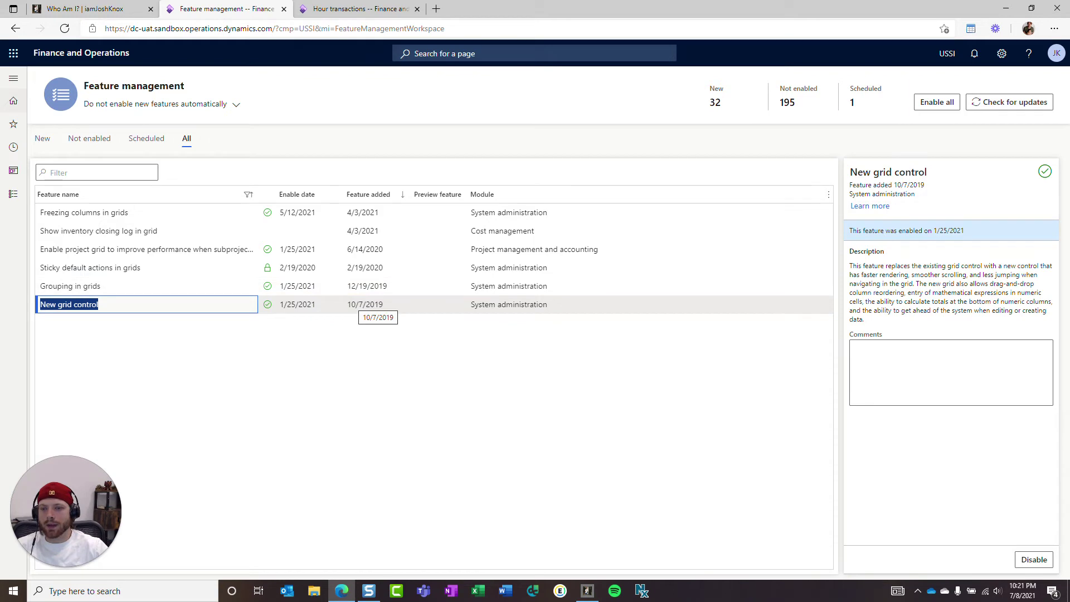
pyautogui.click(168, 286)
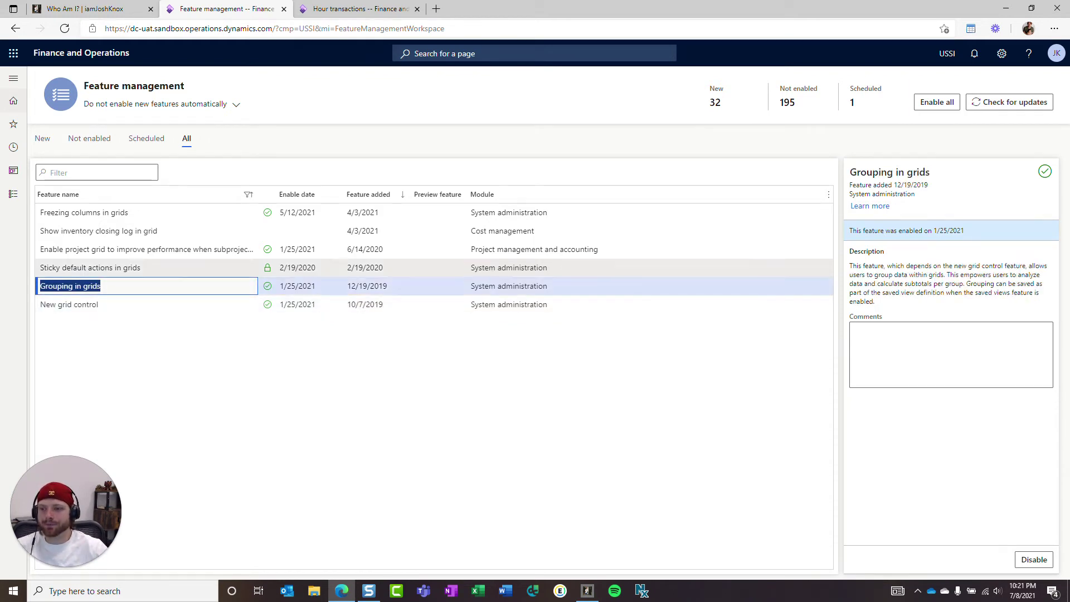
pyautogui.click(167, 267)
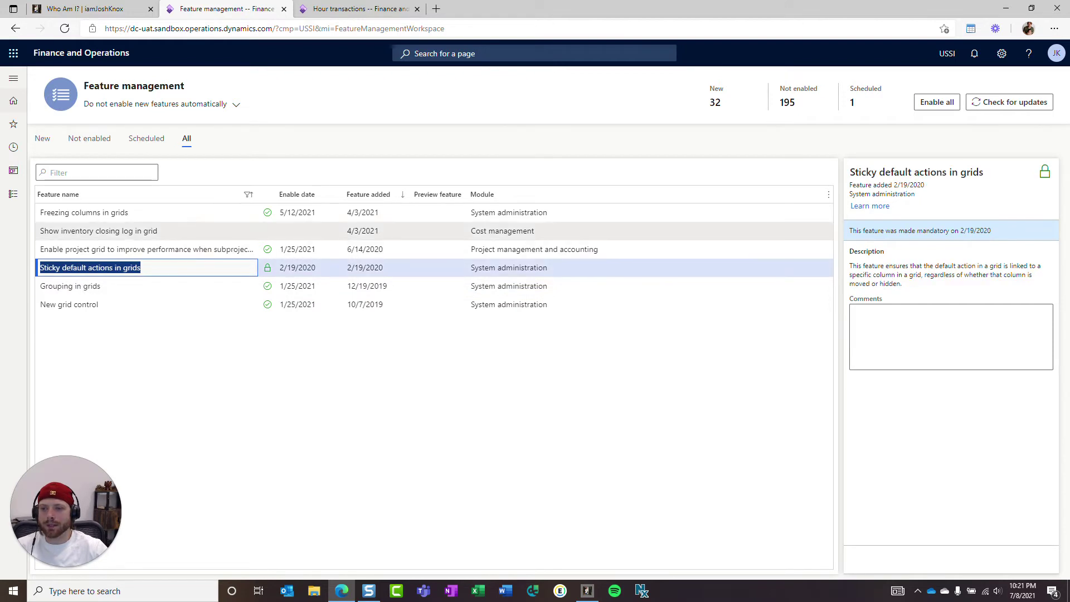
pyautogui.click(162, 212)
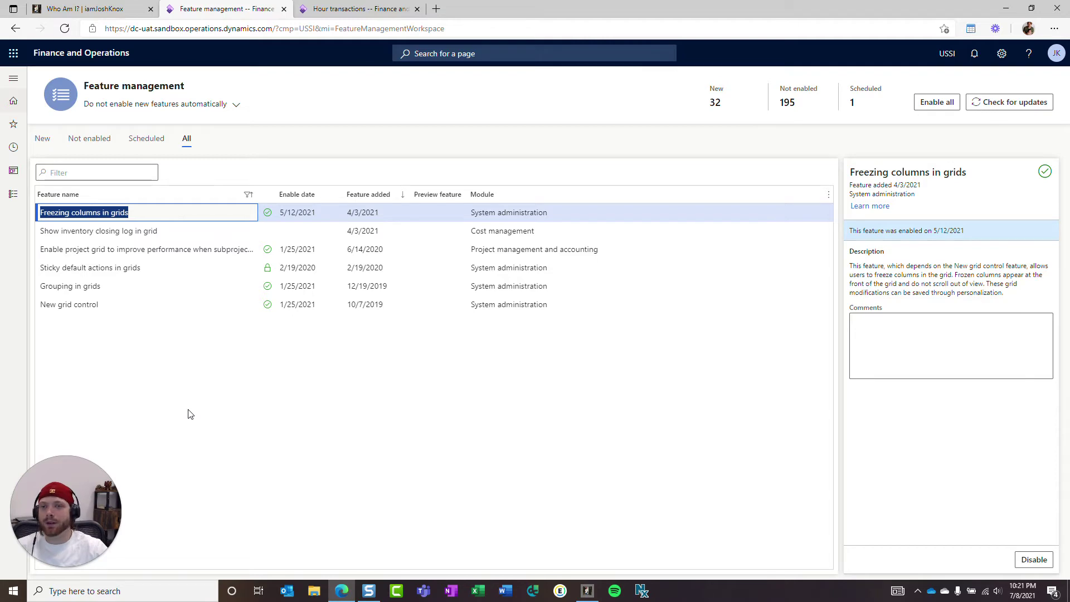
# - Return to Hour transactions, look at the Move option for personalizing the page, and end the personalization
pyautogui.click(341, 11)
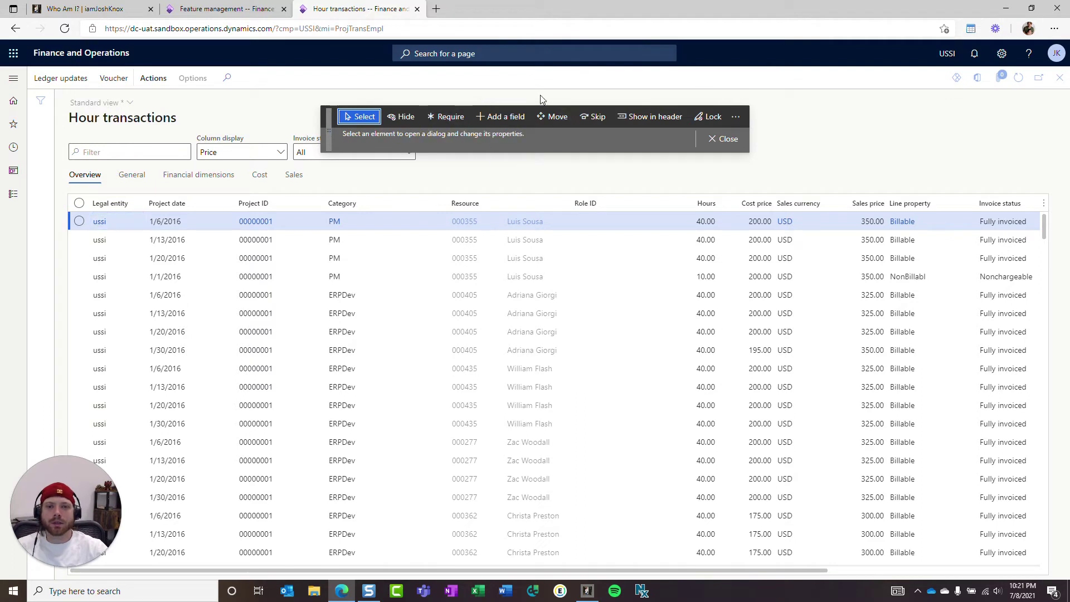
pyautogui.click(554, 117)
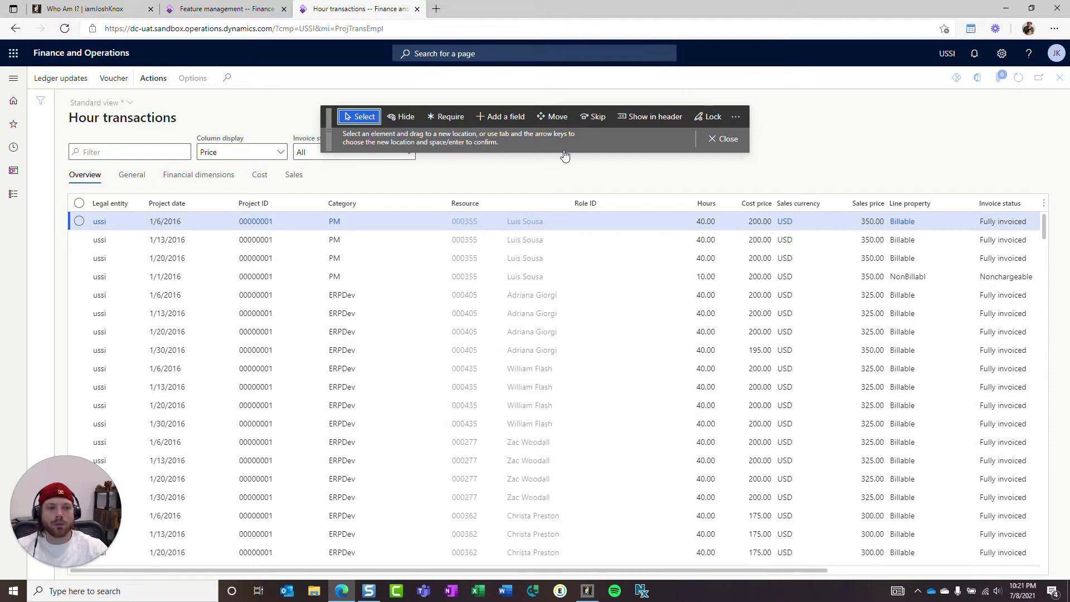
pyautogui.click(707, 139)
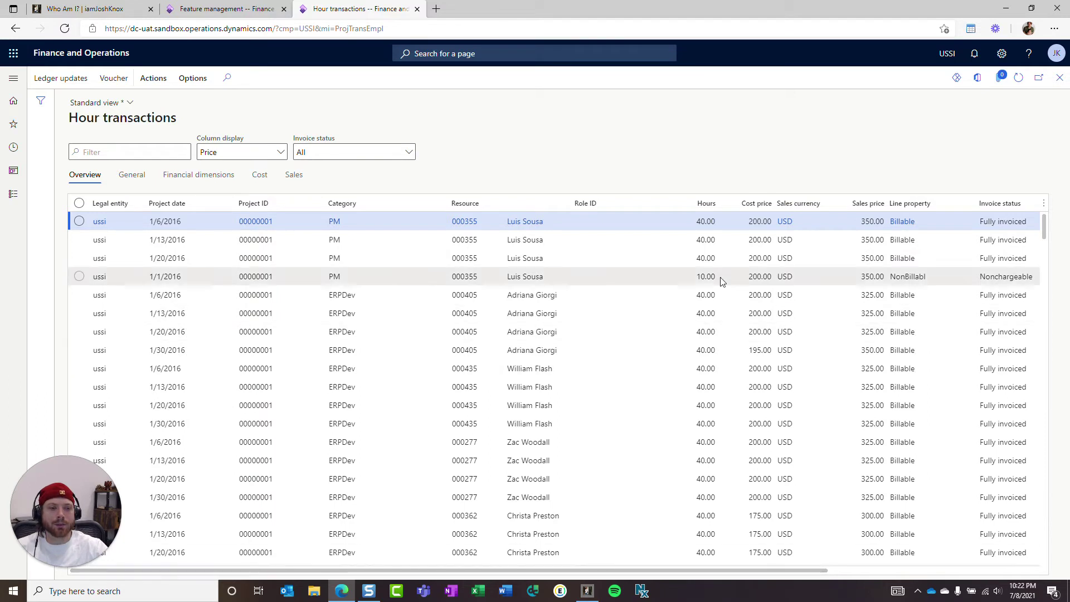
# - Try to insert the Total cost amount and Total sales amount fields as columns in the Hour transactions grid
pyautogui.rightClick(759, 203)
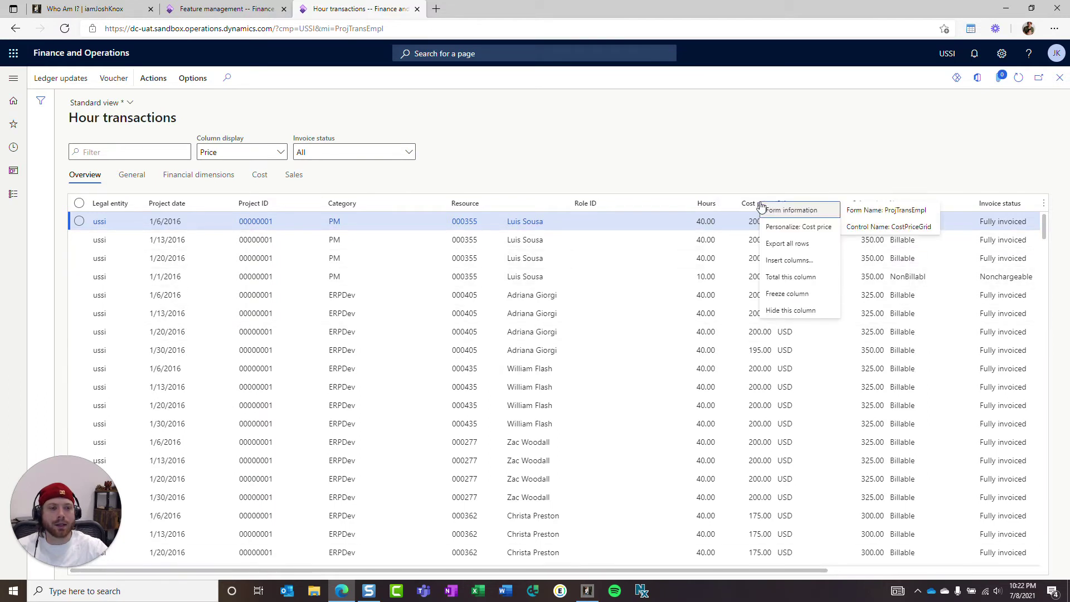
pyautogui.click(784, 261)
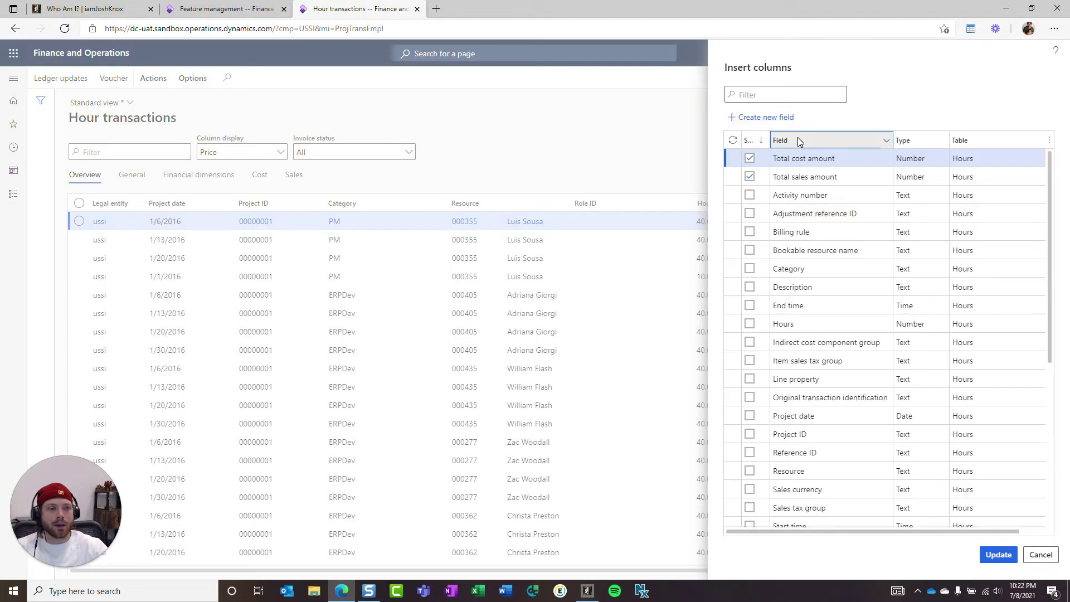
pyautogui.click(798, 139)
pyautogui.click(798, 139)
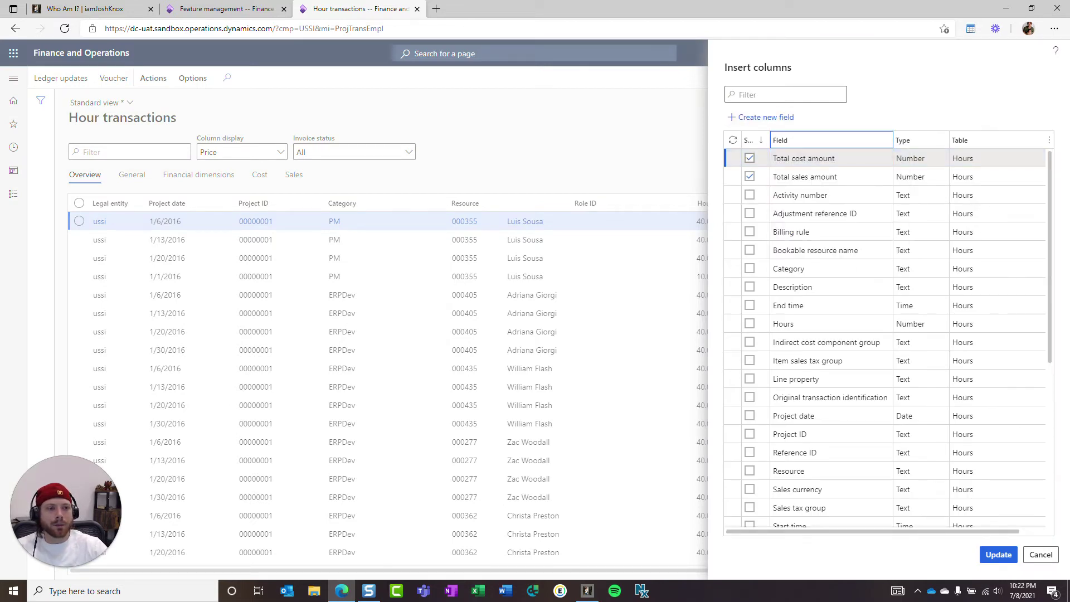
pyautogui.click(750, 158)
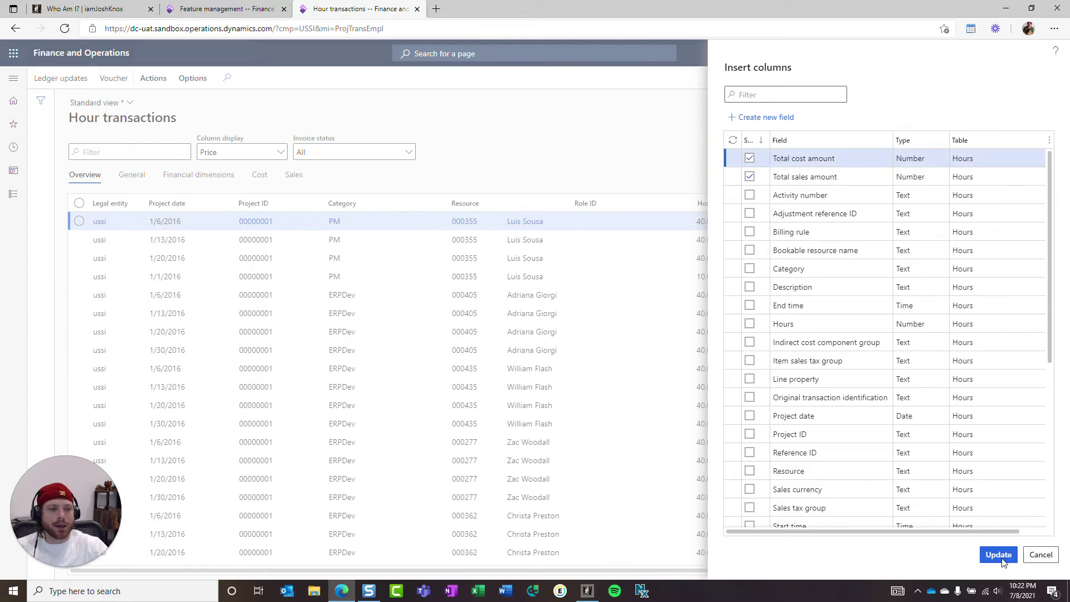
pyautogui.click(998, 554)
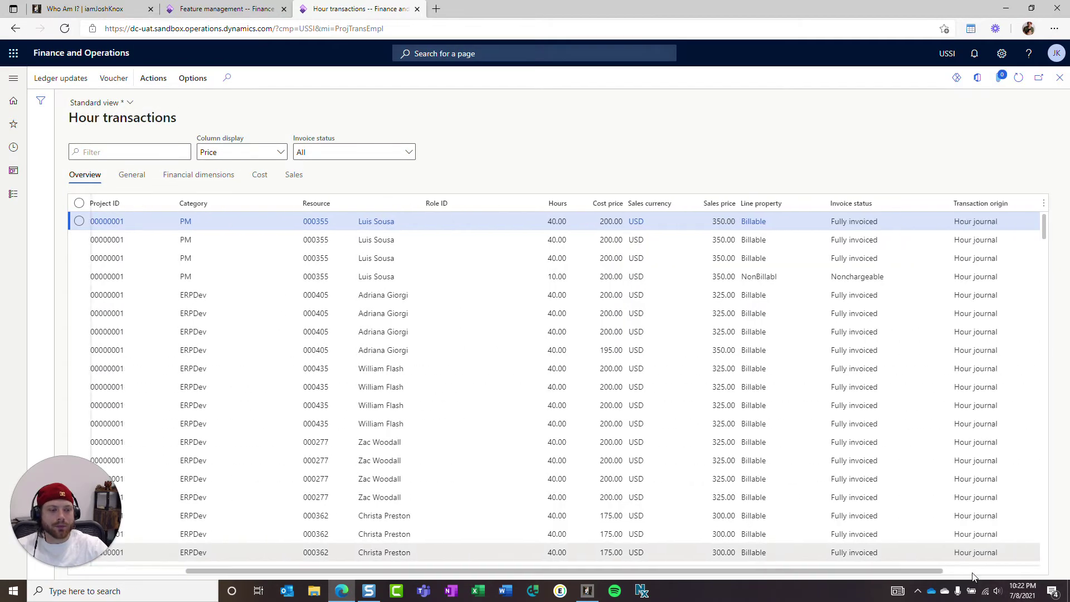
pyautogui.click(973, 572)
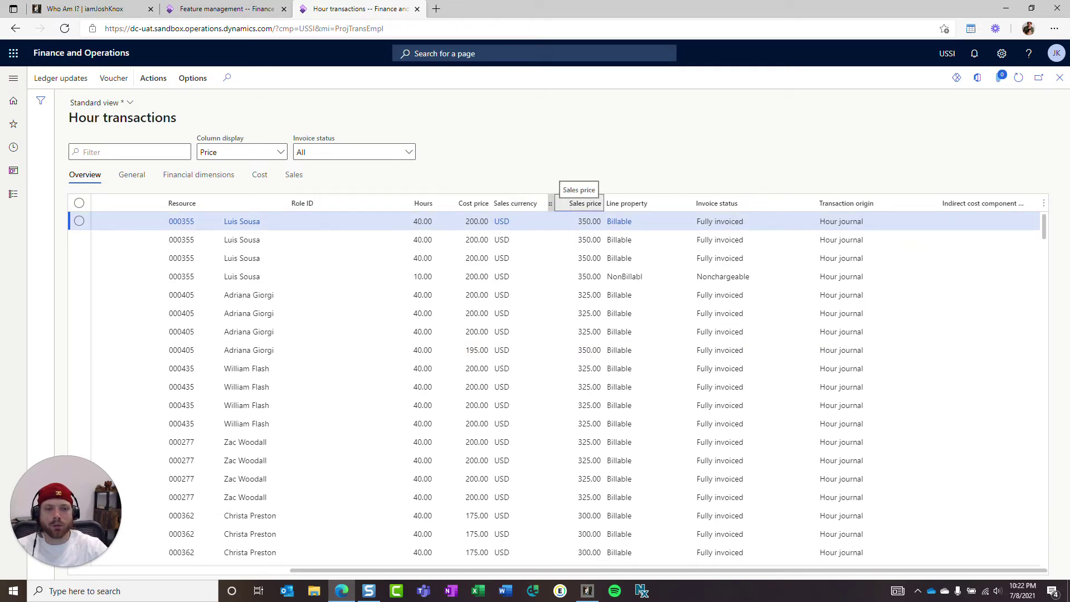
# - Clear and reselect the Total cost amount and Total sales amount fields for insertion, and update the grid
pyautogui.rightClick(585, 204)
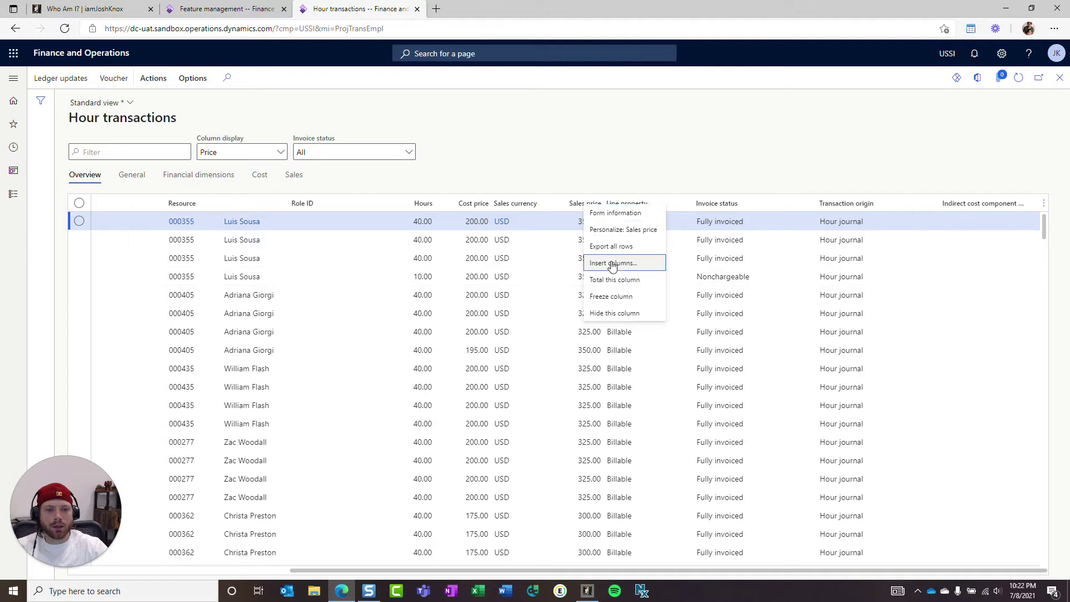
pyautogui.click(613, 266)
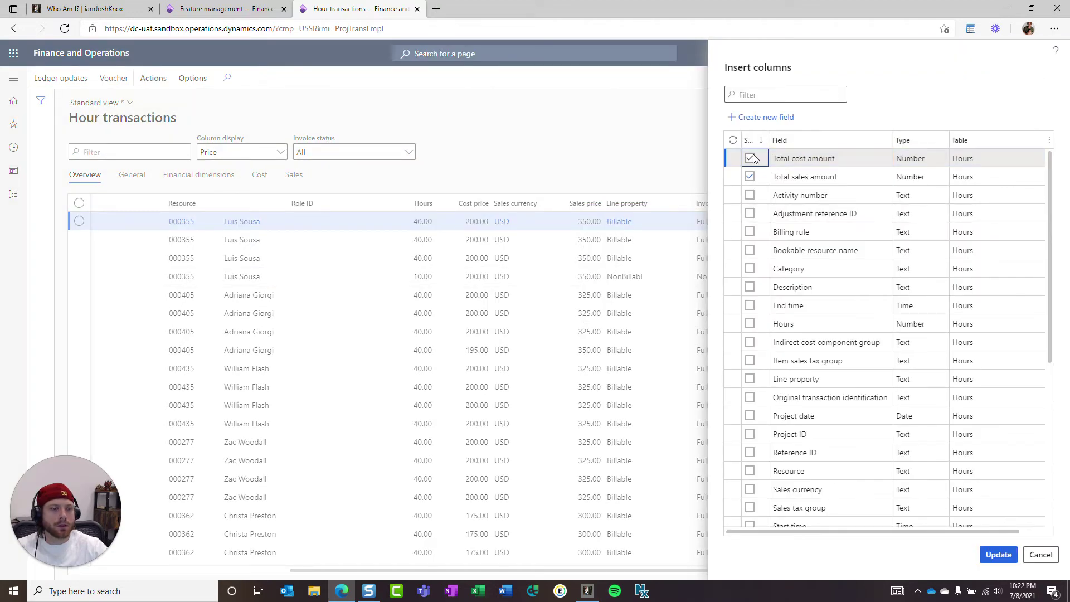
pyautogui.click(750, 177)
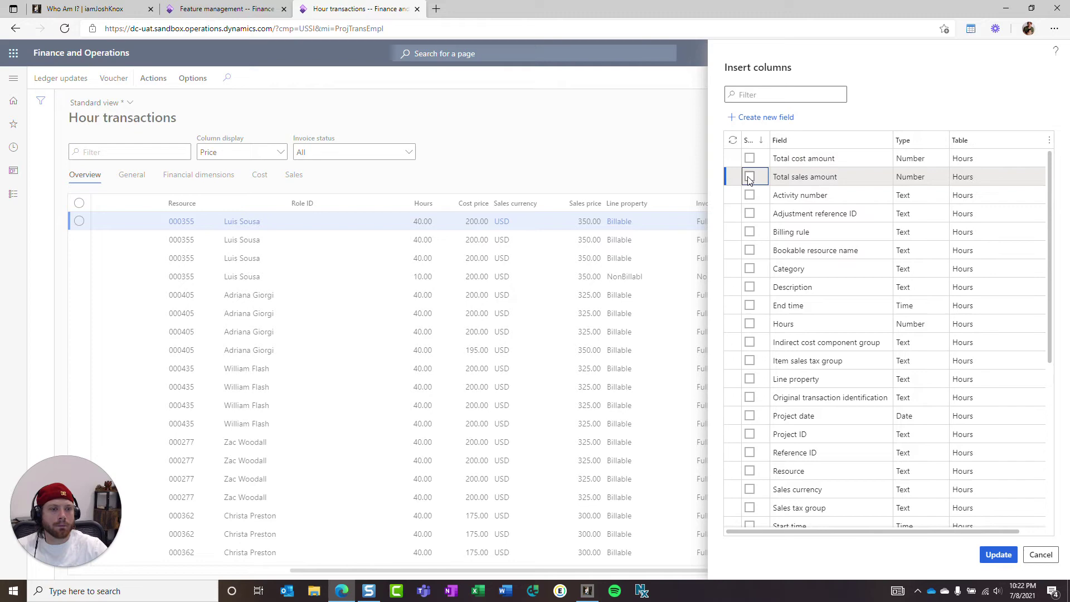
pyautogui.click(750, 178)
pyautogui.click(750, 159)
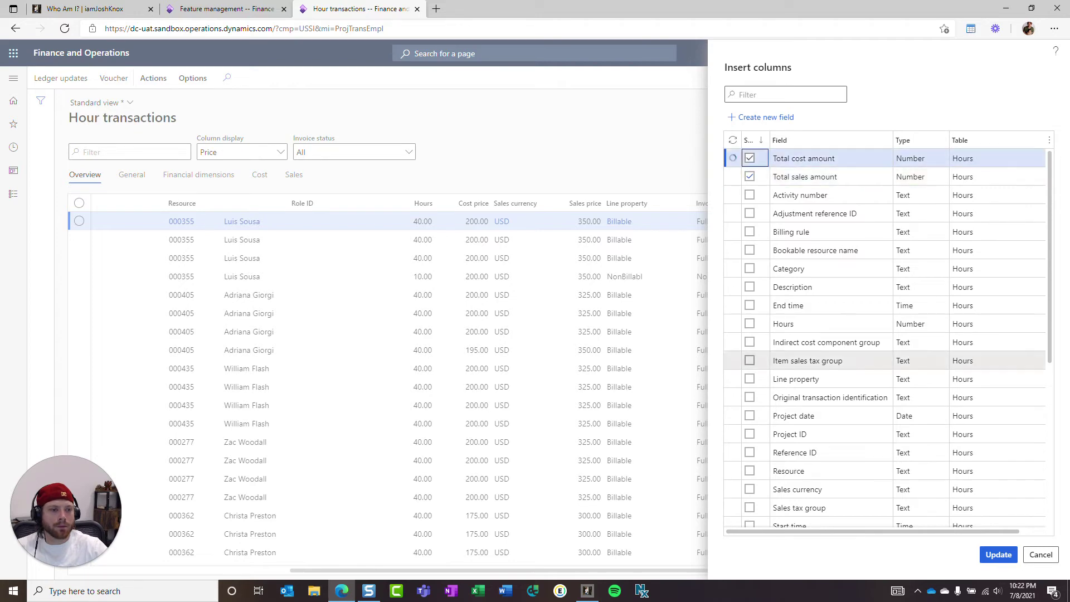
pyautogui.click(998, 555)
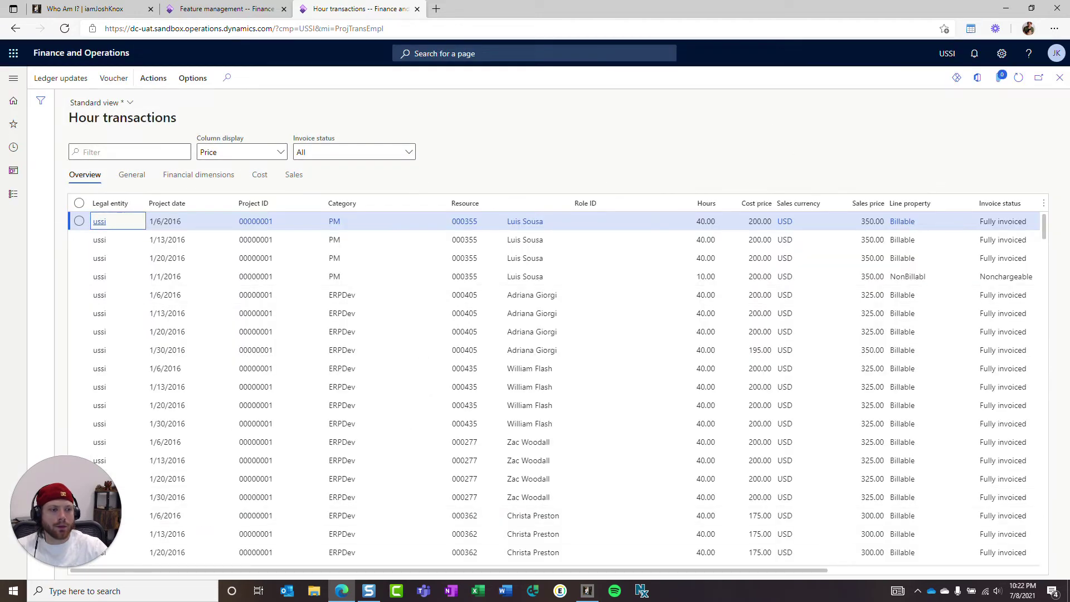
# - Personalize the page to make the hidden Total cost amount and Total sales amount columns visible in the grid
pyautogui.moveTo(813, 572); pyautogui.dragTo(1047, 598)
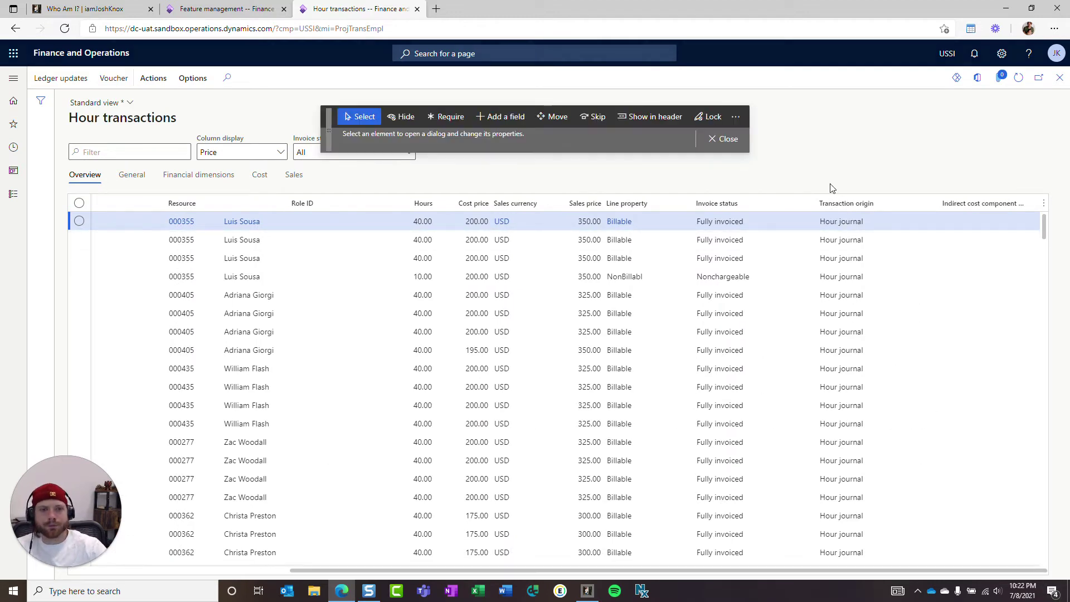
pyautogui.click(406, 117)
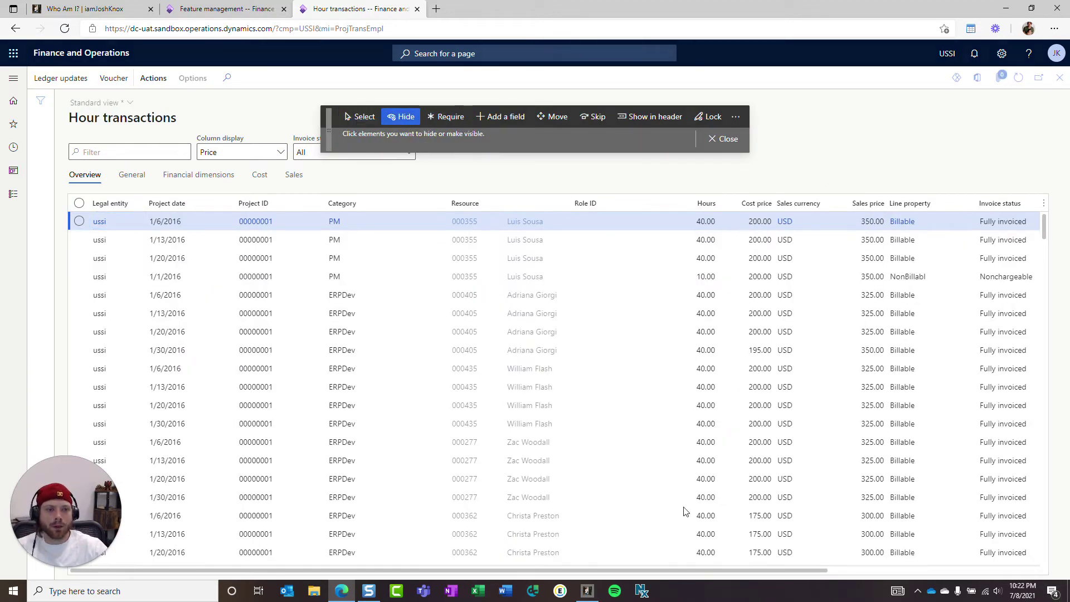
pyautogui.hscroll(5, 702, 534)
pyautogui.hscroll(3, 702, 534)
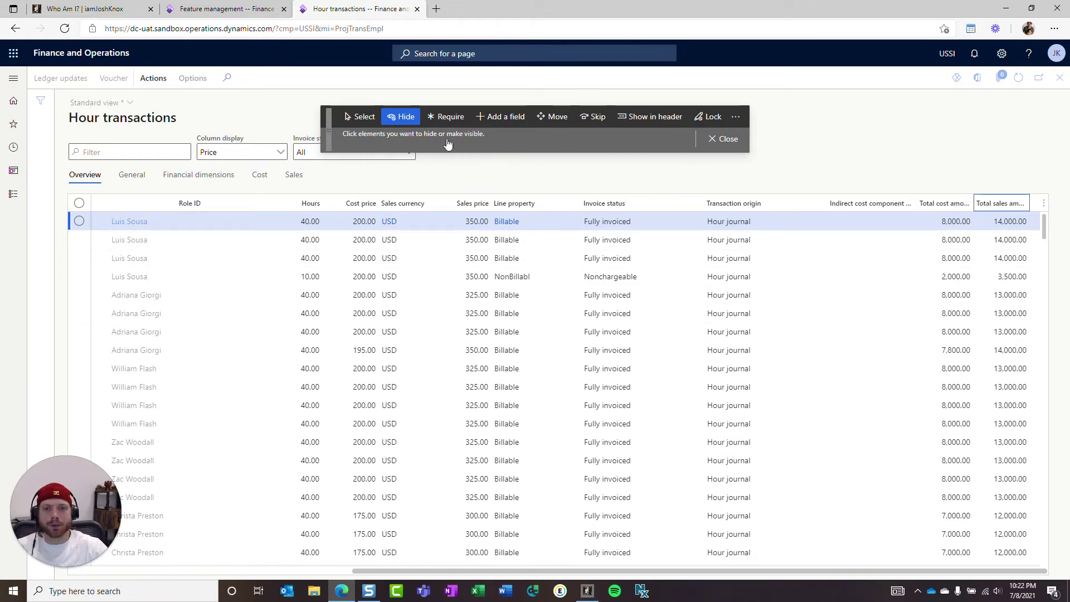
# - Move the Total cost amount column to directly after Cost price
pyautogui.click(558, 118)
pyautogui.click(943, 205)
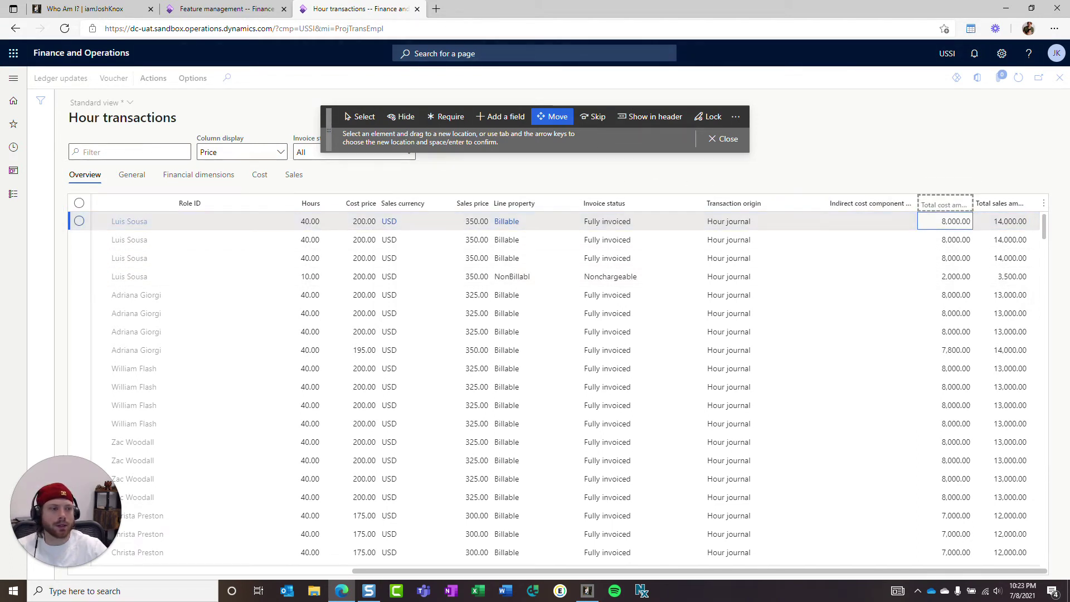
pyautogui.press('Left')
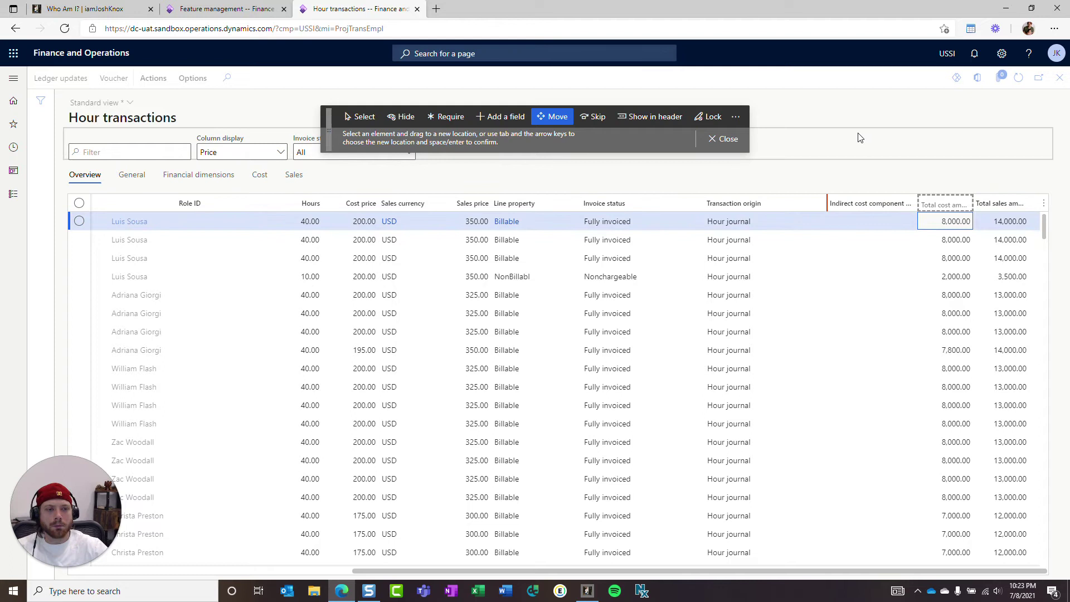
pyautogui.press('Left')
pyautogui.press('Left')
pyautogui.press('Left')
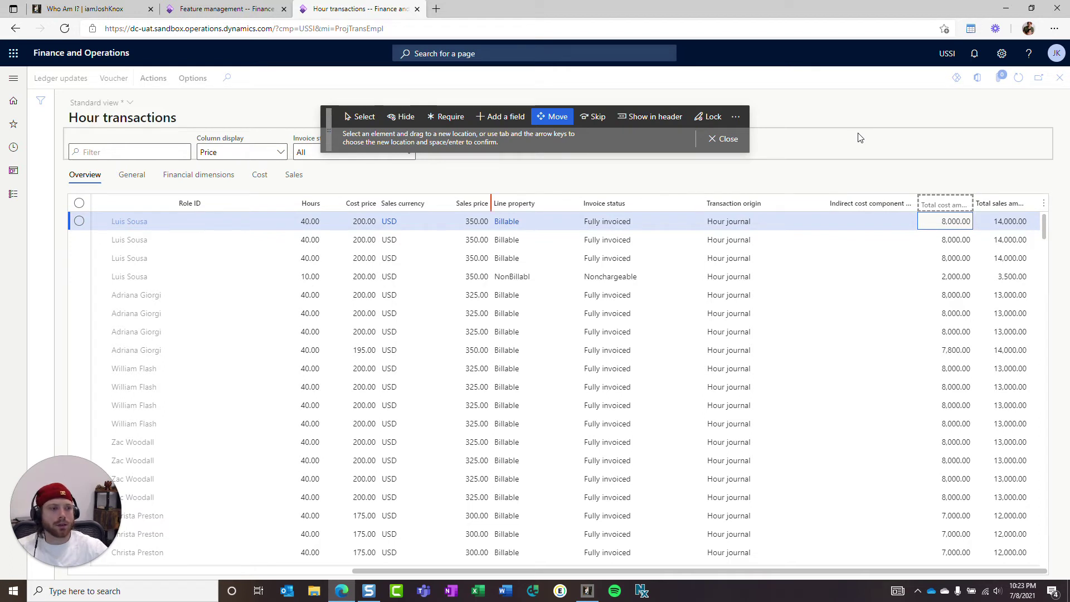
pyautogui.press('Left')
pyautogui.press('Escape')
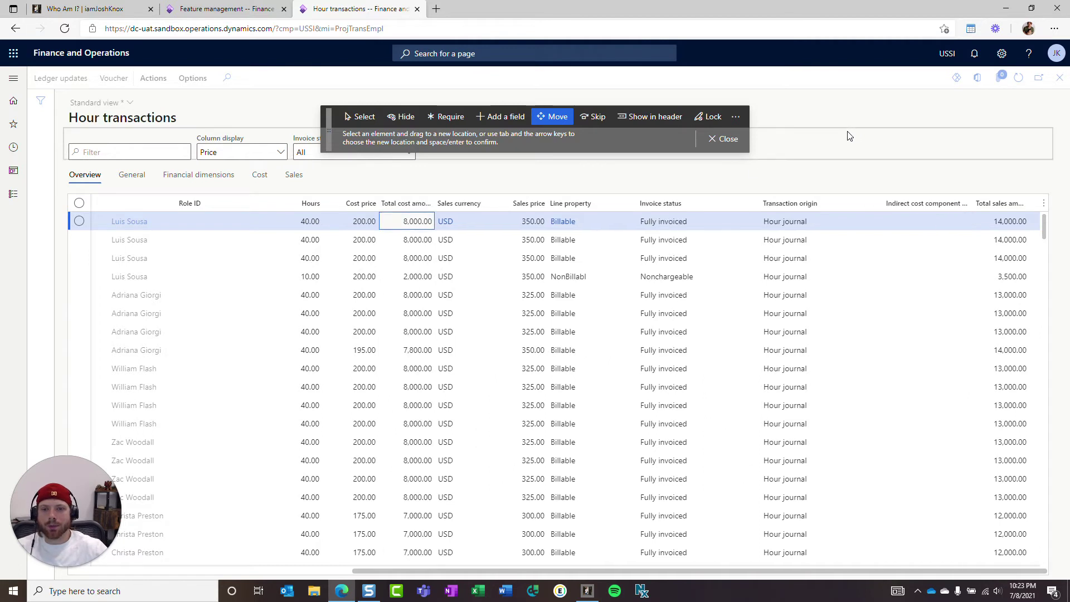
pyautogui.moveTo(944, 203); pyautogui.dragTo(393, 203)
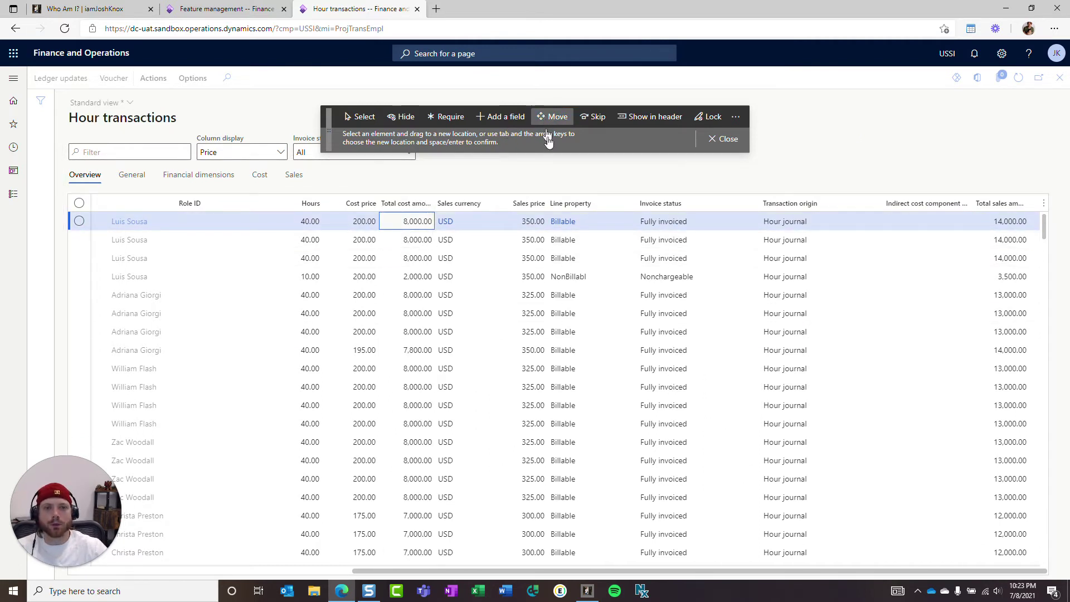
# - Move the Total sales amount column to directly after Sales price
pyautogui.moveTo(1009, 205); pyautogui.dragTo(992, 151)
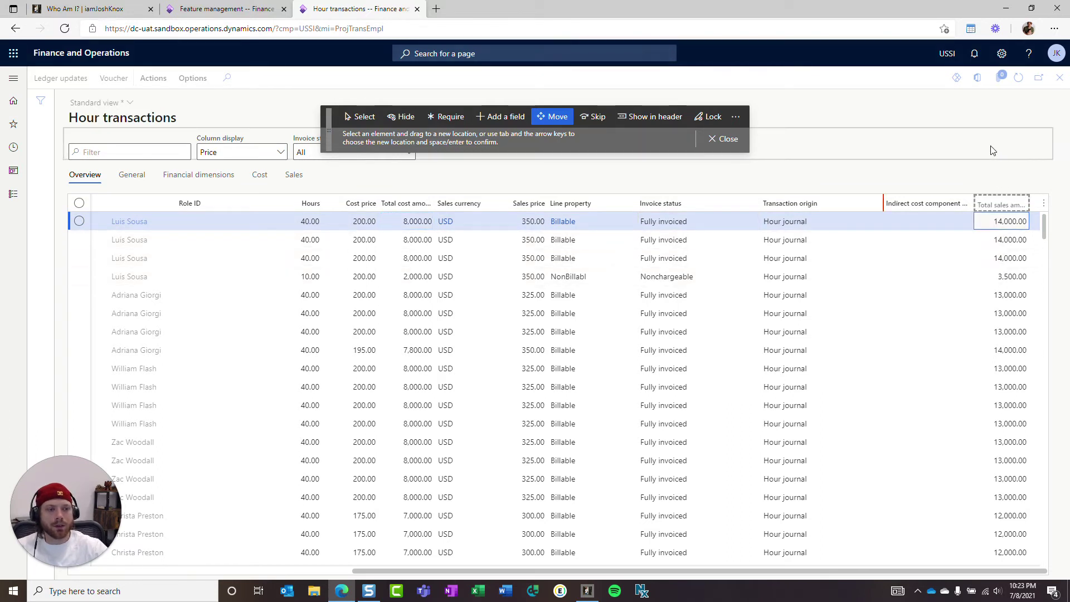
pyautogui.press('Left')
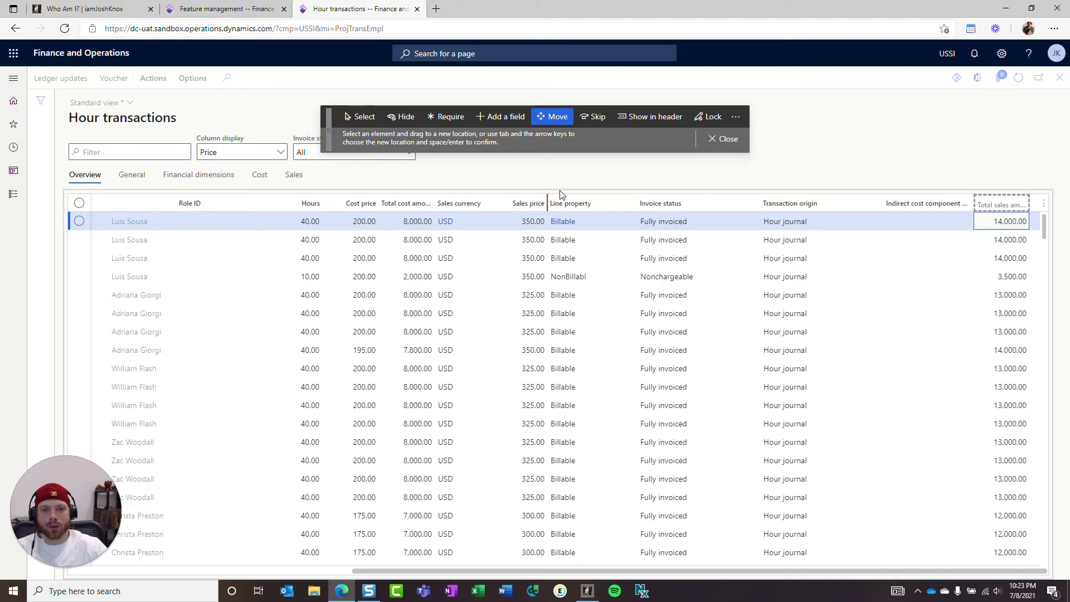
pyautogui.press('Right')
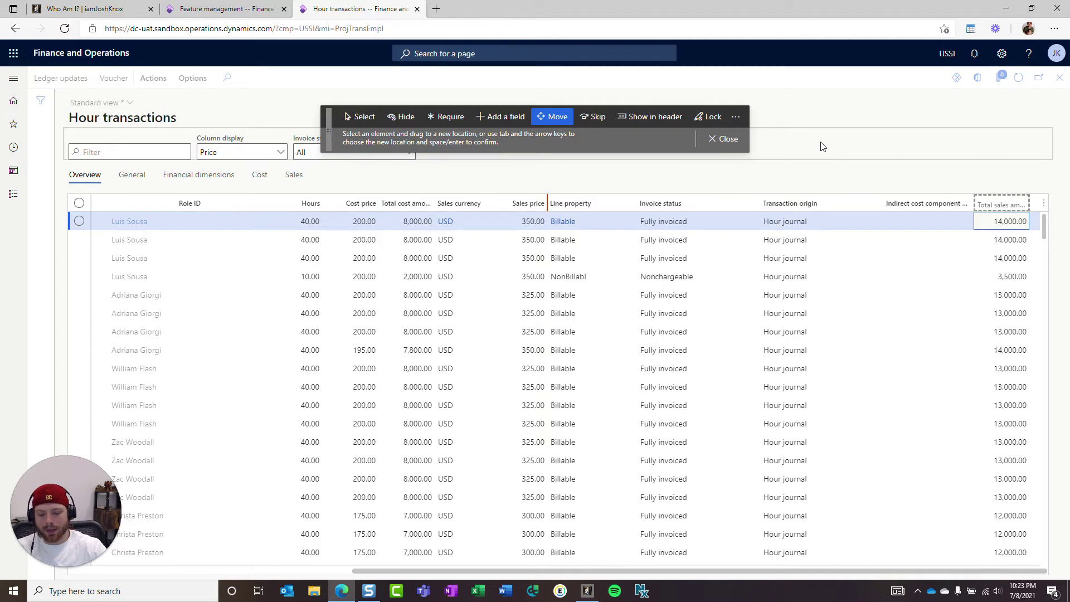
pyautogui.press('Return')
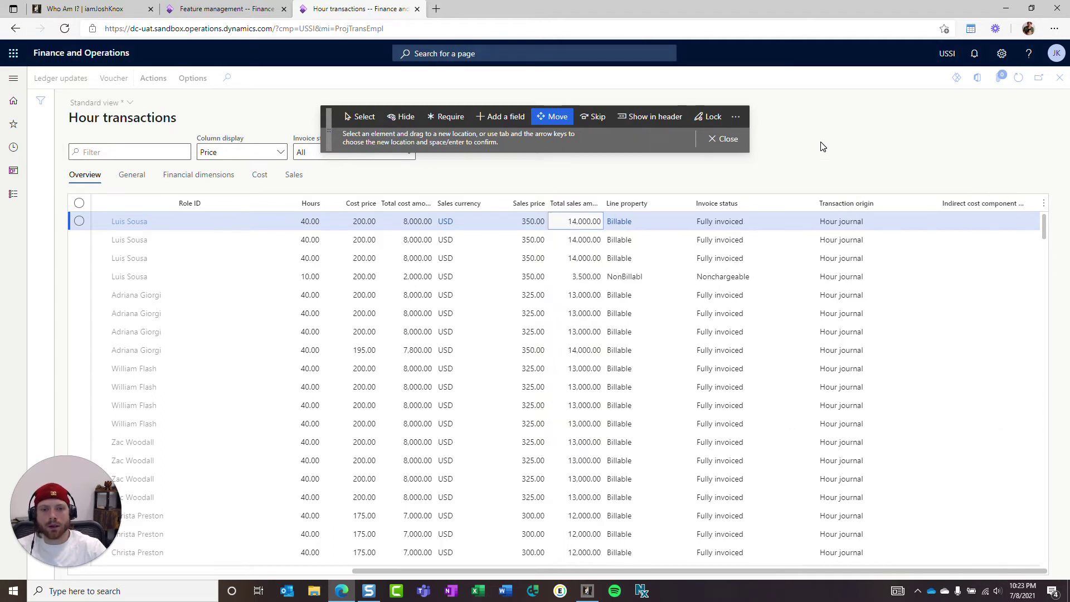
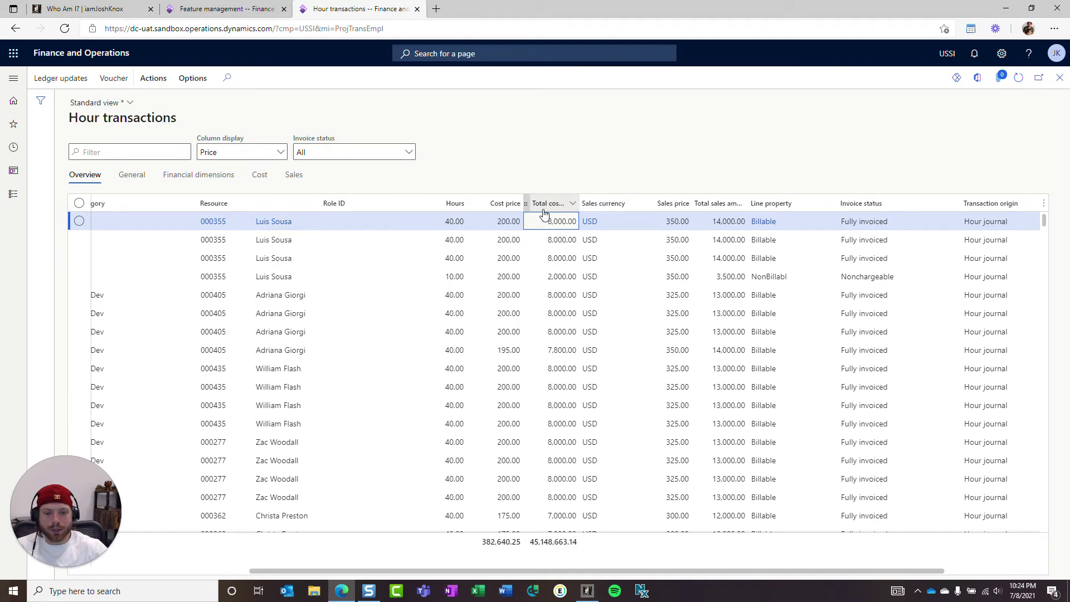
# - Add a column total for Total sales amount in the grid footer
pyautogui.rightClick(719, 204)
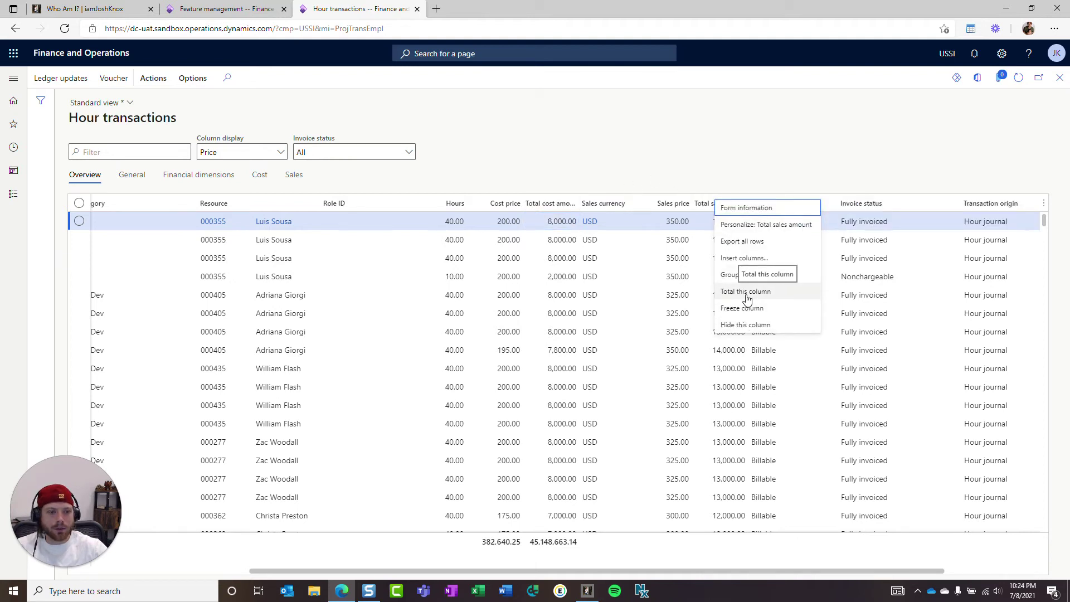
pyautogui.click(747, 292)
pyautogui.click(747, 297)
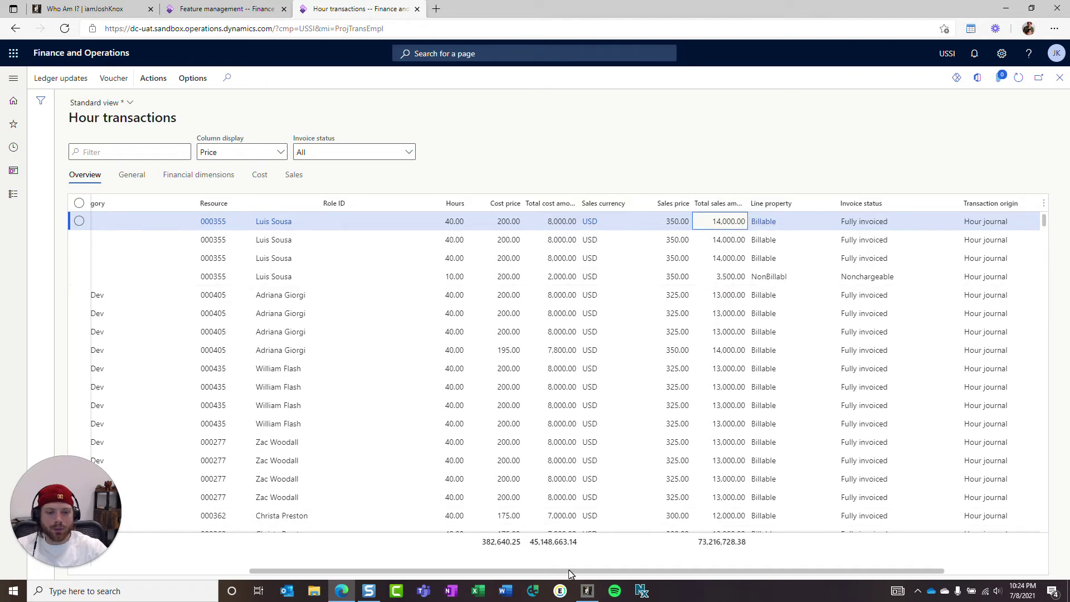
pyautogui.hscroll(-10, 453, 547)
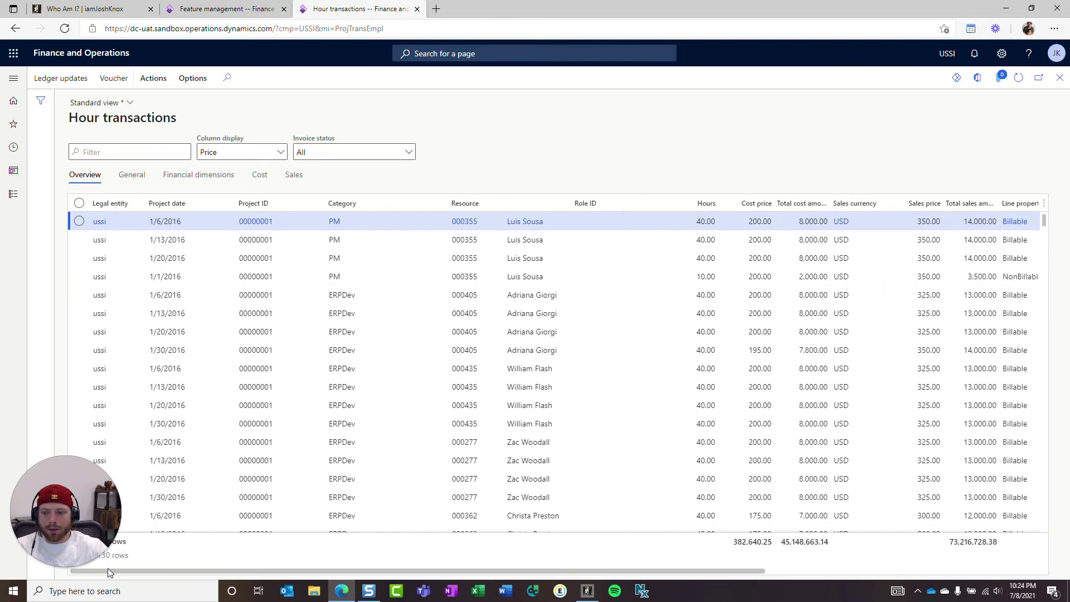
pyautogui.moveTo(72, 573)
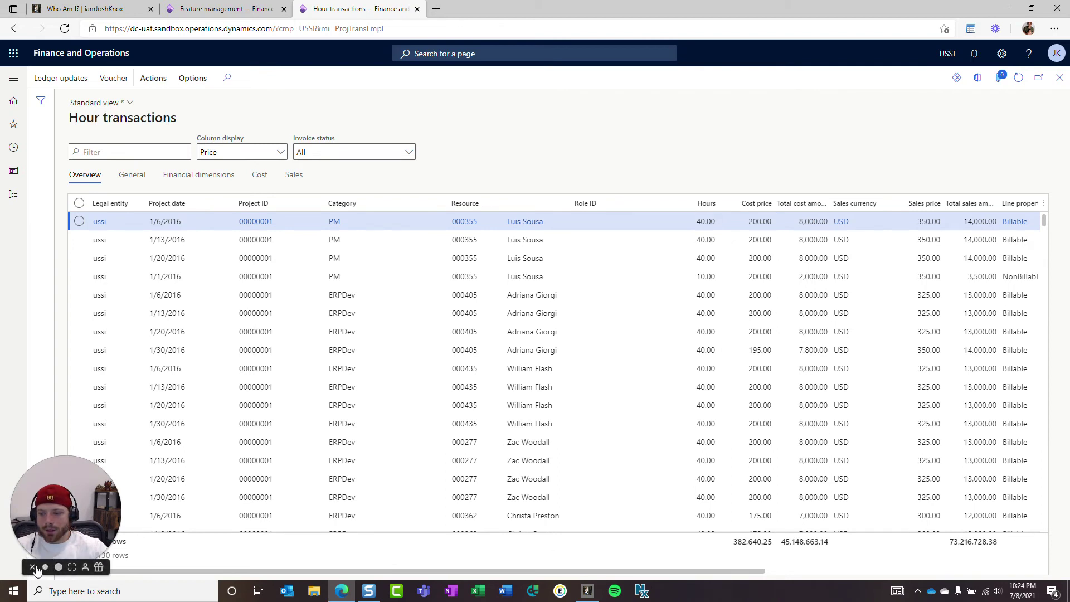
pyautogui.moveTo(33, 568)
pyautogui.mouseDown()
pyautogui.moveTo(84, 535)
pyautogui.moveTo(107, 499)
pyautogui.moveTo(6, 531)
pyautogui.moveTo(18, 516)
pyautogui.moveTo(25, 551)
pyautogui.mouseUp()
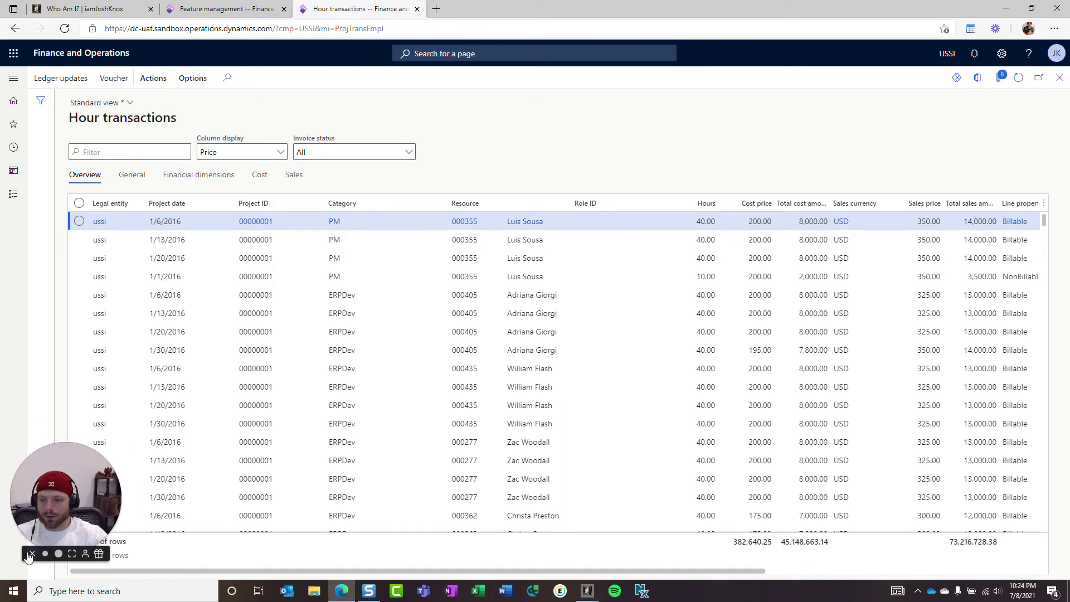
pyautogui.click(31, 549)
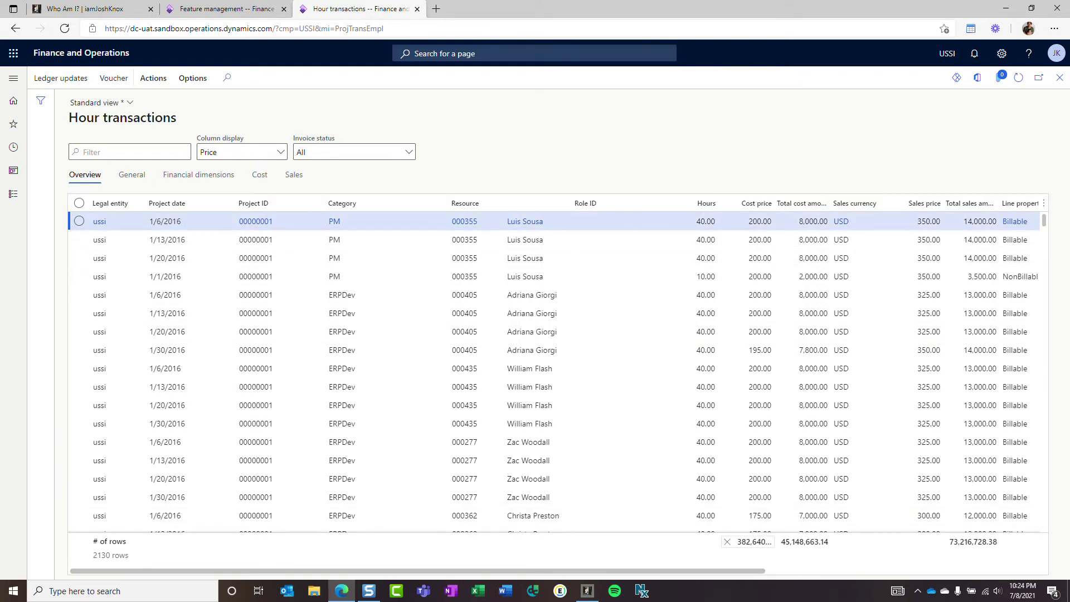
# - Remove the Cost price total from the grid footer
pyautogui.click(728, 542)
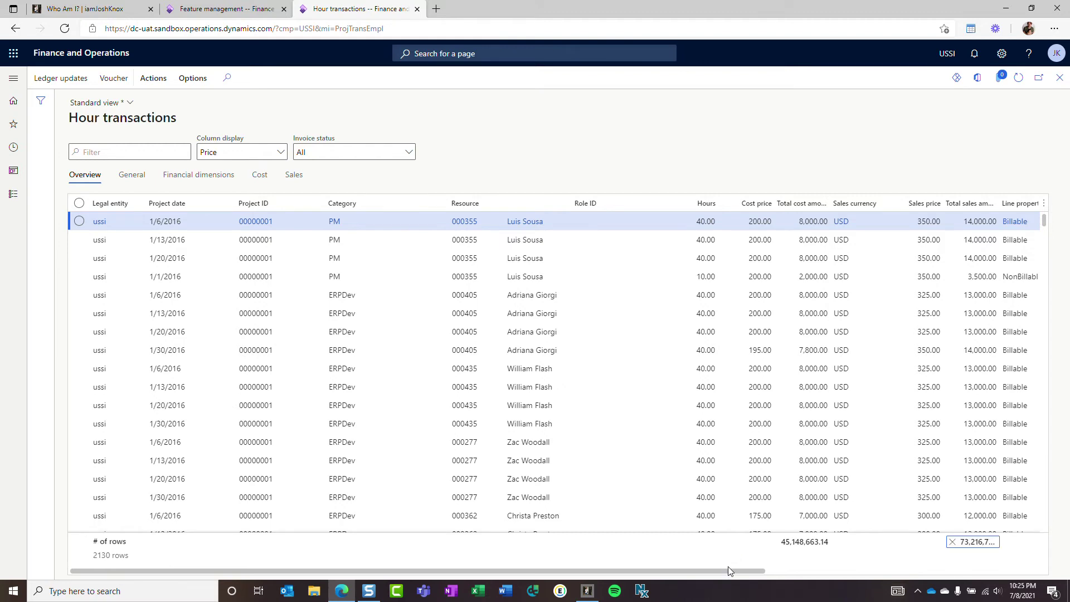
pyautogui.moveTo(728, 571)
pyautogui.mouseDown()
pyautogui.moveTo(984, 571)
pyautogui.moveTo(728, 570)
pyautogui.mouseUp()
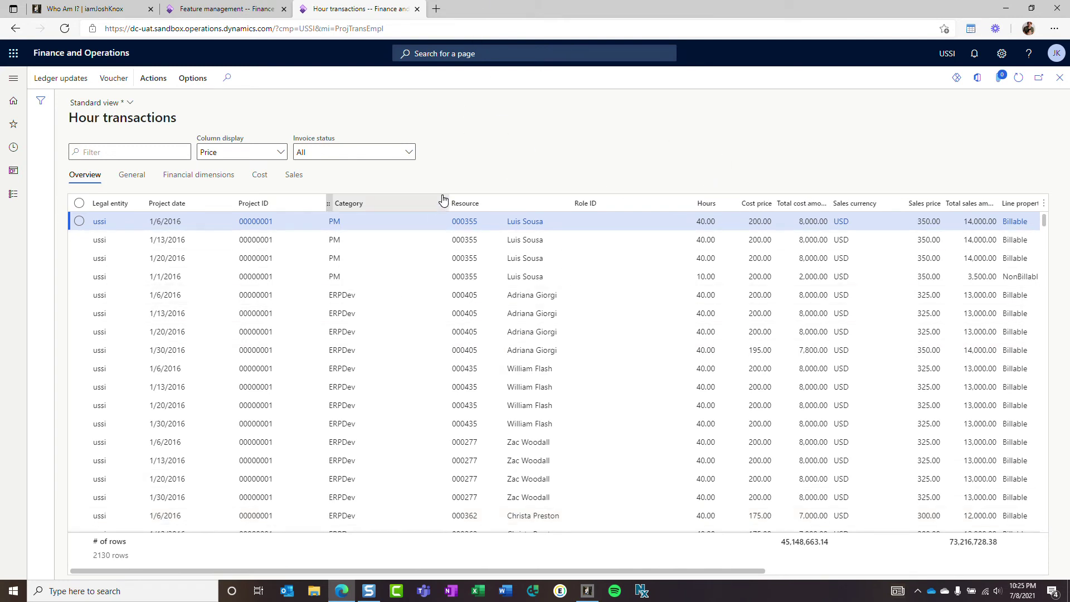
# - Group the hour transactions grid by the Resource column
pyautogui.rightClick(495, 206)
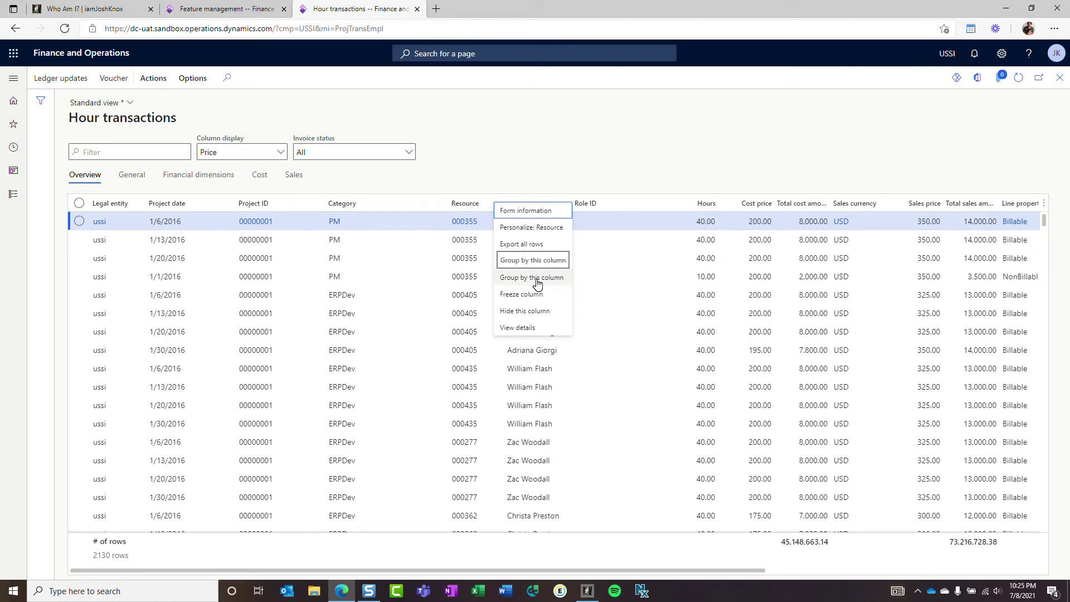
pyautogui.click(522, 148)
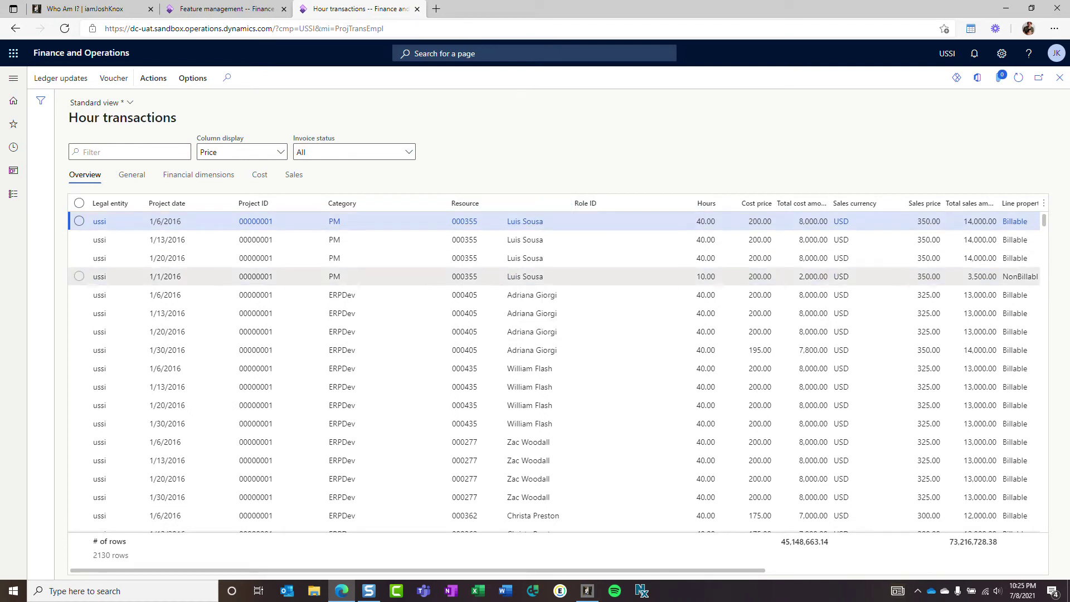
pyautogui.rightClick(489, 204)
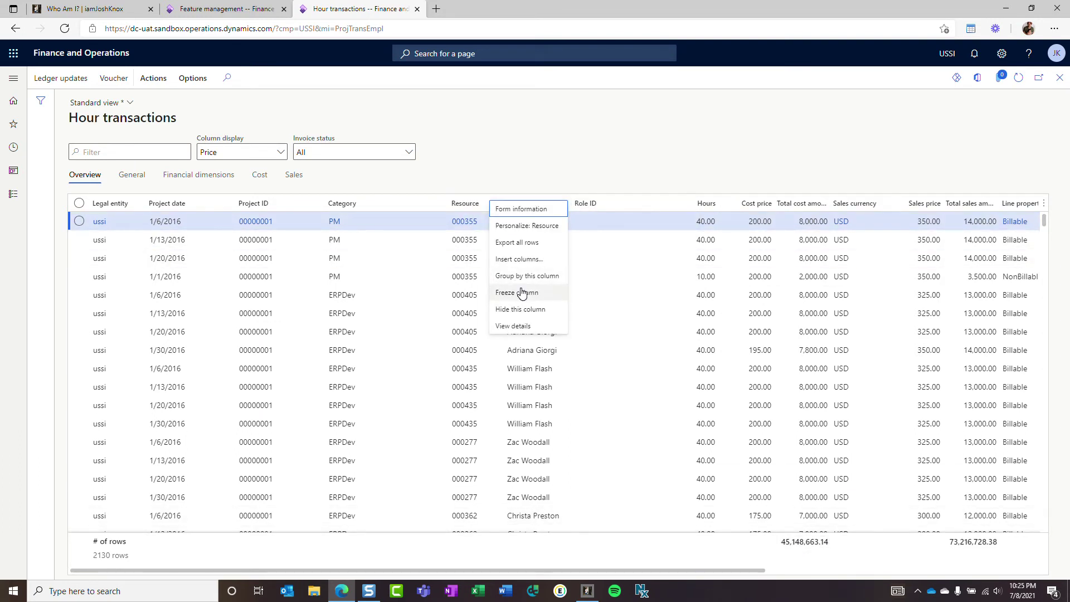
pyautogui.press('Escape')
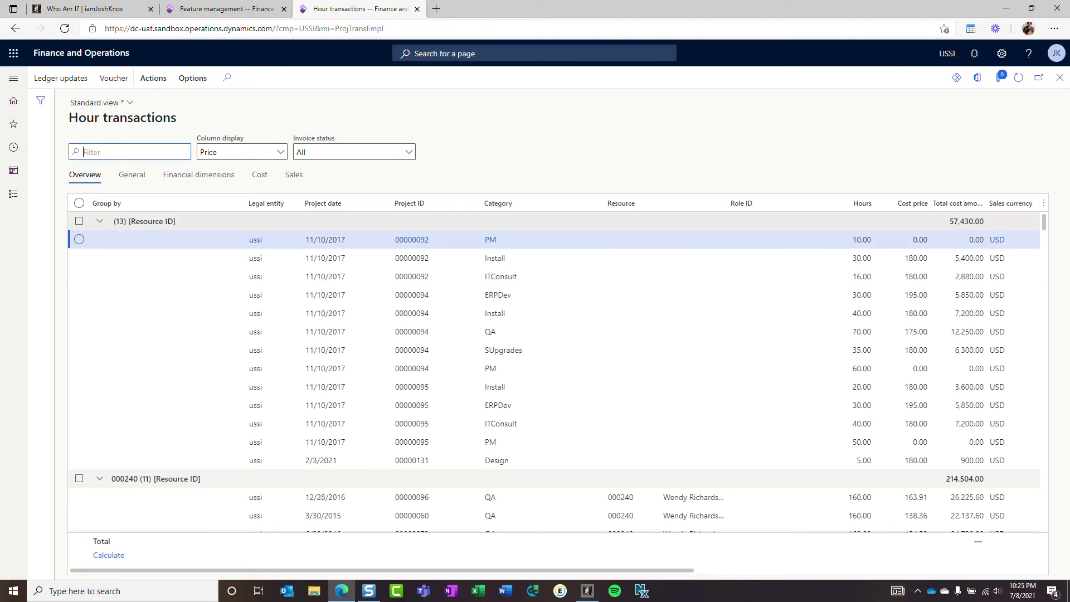
pyautogui.scroll(-1, 68, 253)
pyautogui.scroll(1, 72, 257)
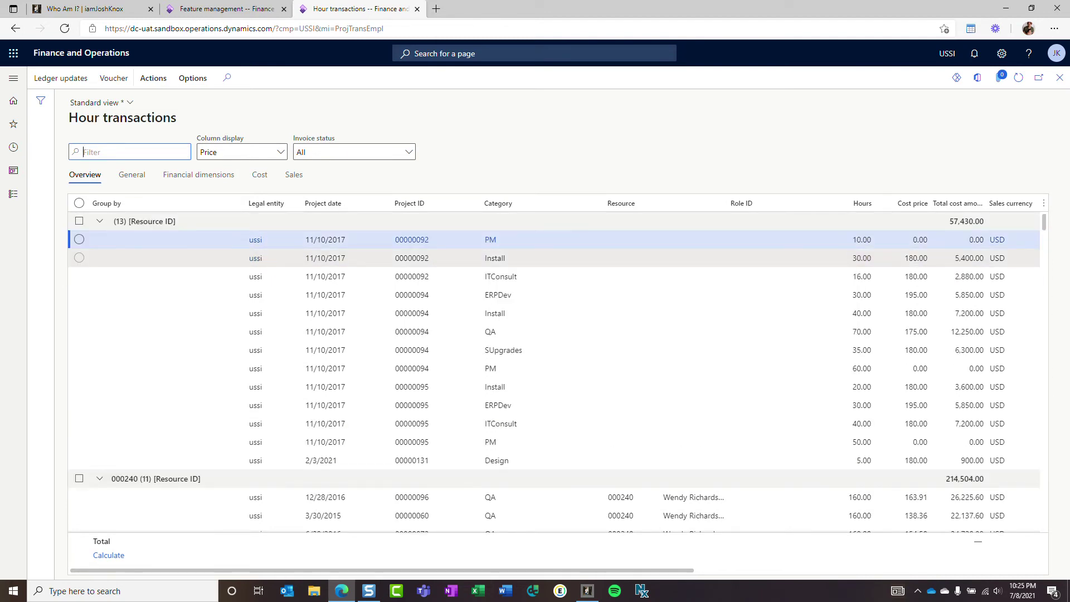
pyautogui.scroll(-1, 75, 257)
pyautogui.scroll(1, 166, 267)
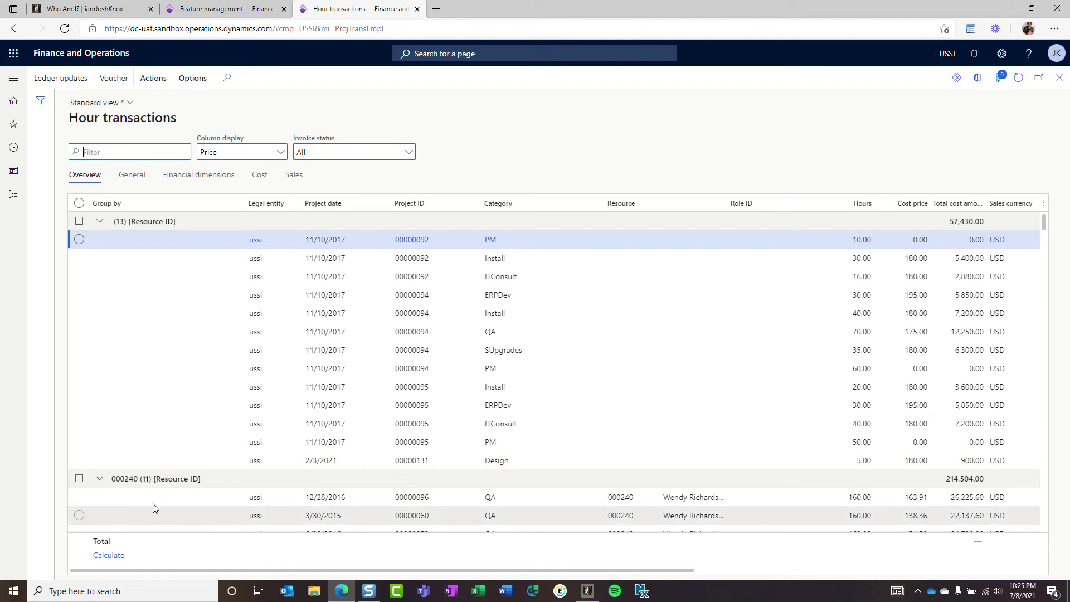
# - Collapse the first resource group, which has a blank ID, and look through the groups below it
pyautogui.click(99, 222)
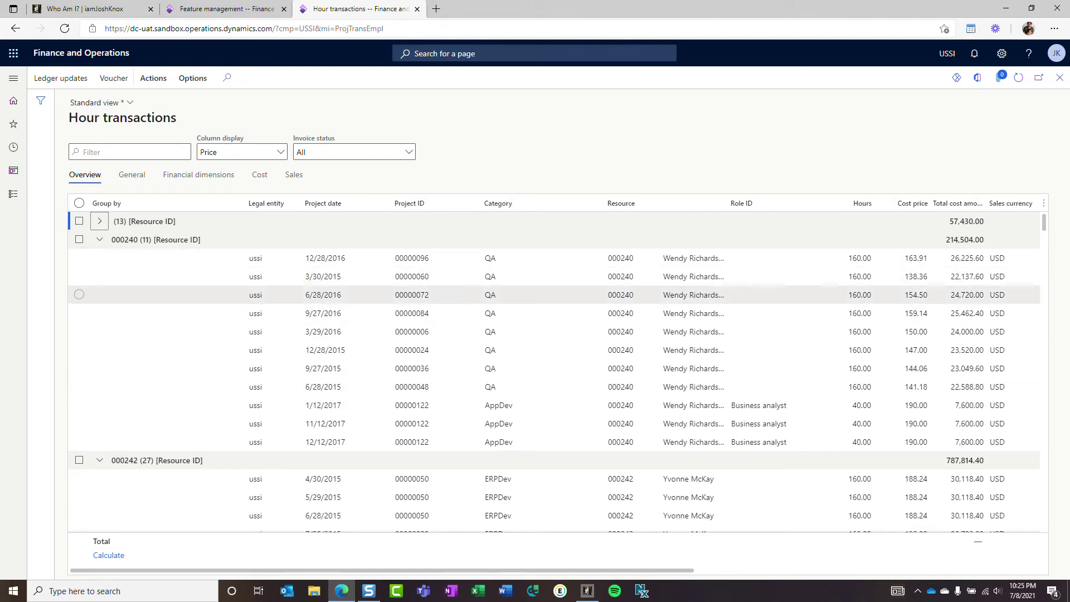
pyautogui.scroll(-3, 684, 418)
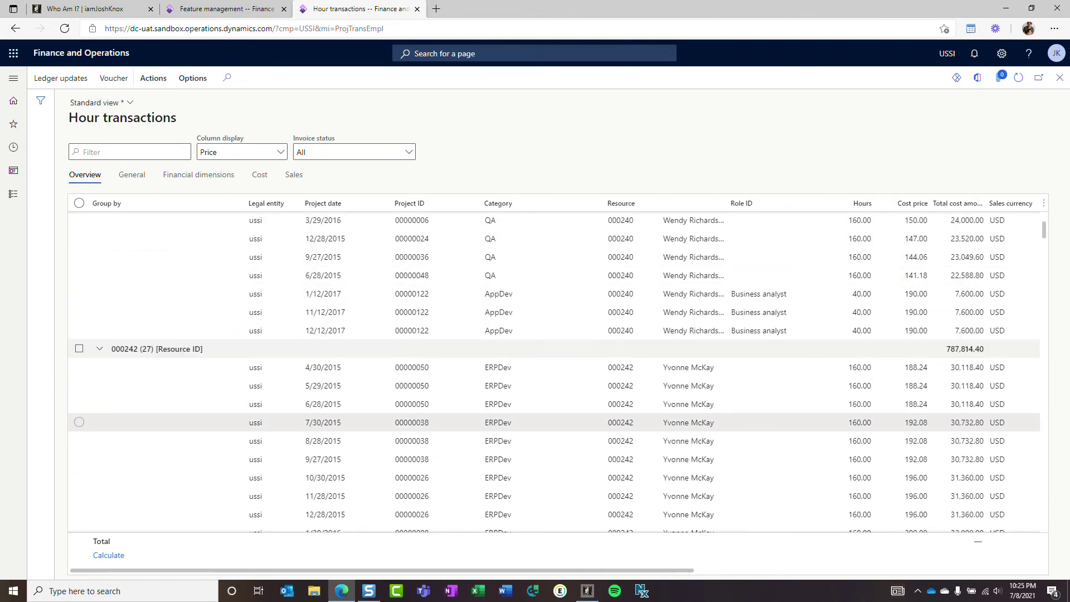
pyautogui.scroll(-4, 554, 375)
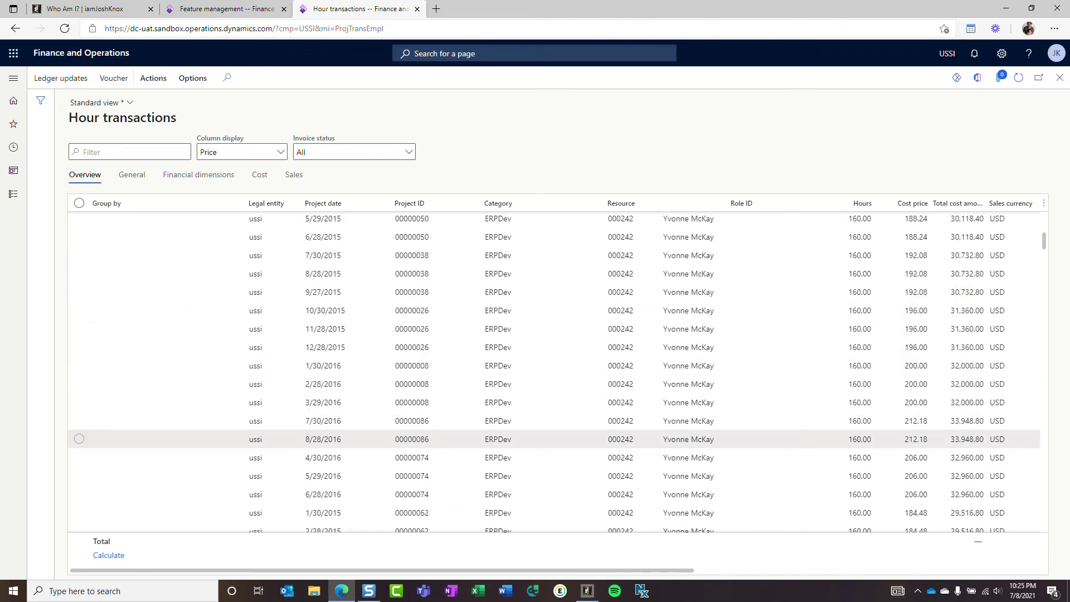
pyautogui.scroll(5, 554, 374)
pyautogui.scroll(3, 554, 441)
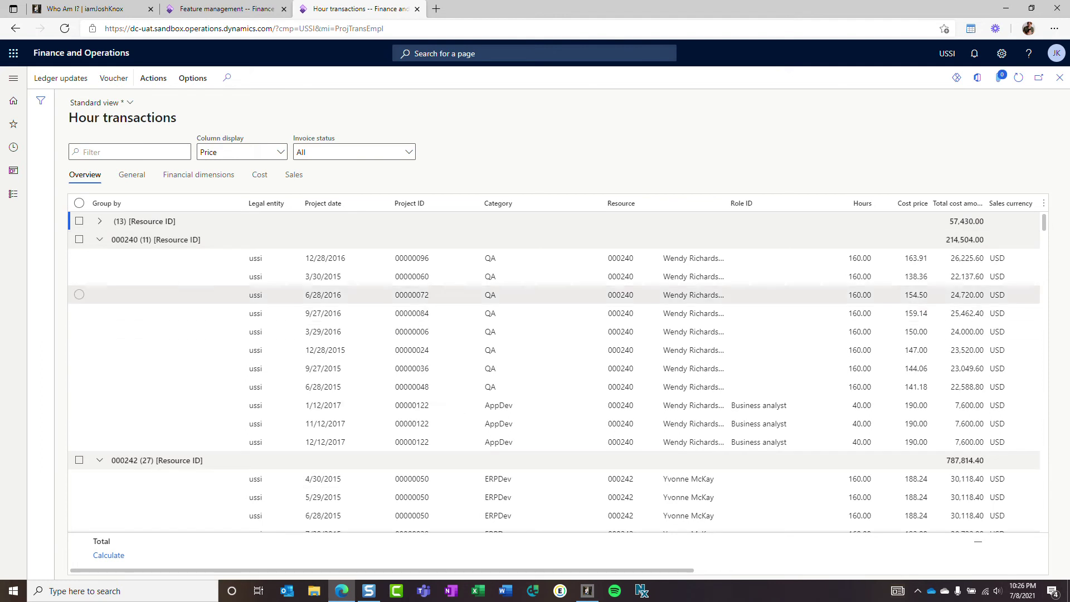
pyautogui.moveTo(412, 295)
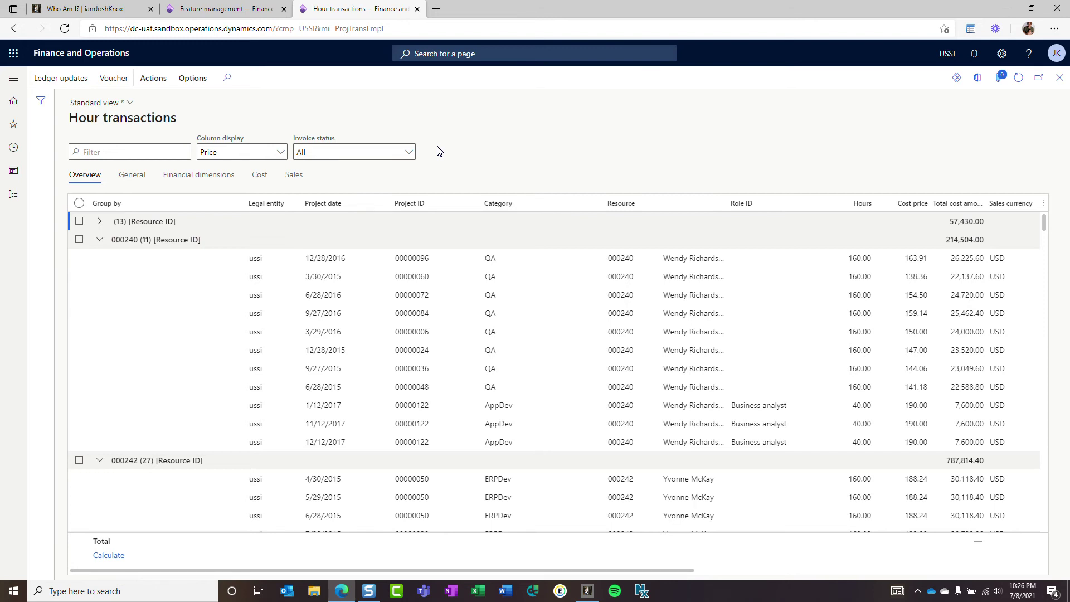
# - Remove the grouping by Resource from the hour transactions grid
pyautogui.rightClick(667, 203)
pyautogui.click(685, 274)
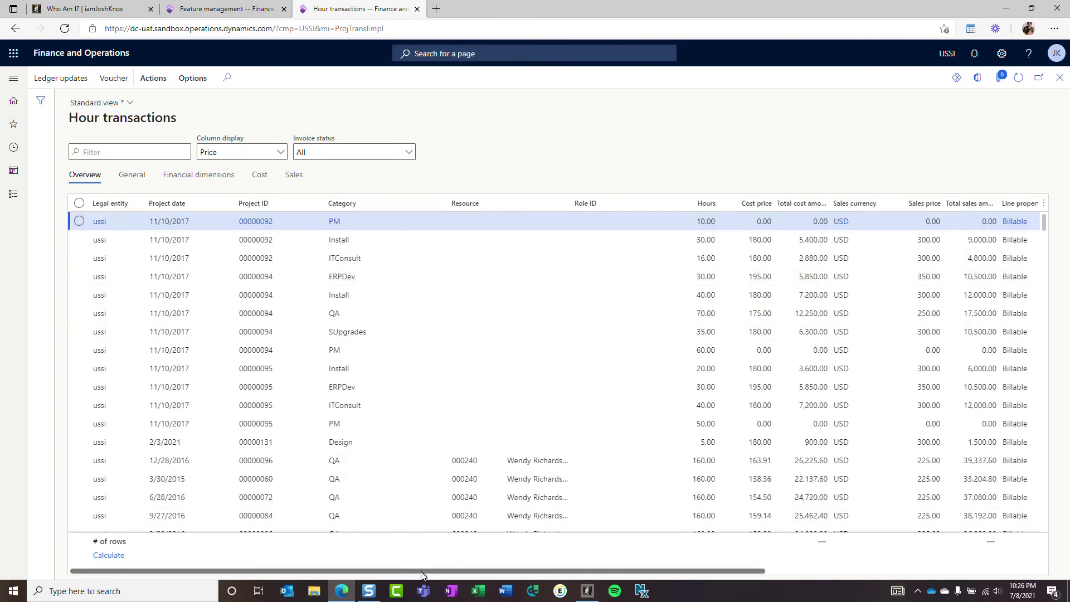
# - Personalize the page to move the Resource column to the front of the grid, before Legal entity, and close the personalization mode
pyautogui.moveTo(422, 574); pyautogui.dragTo(390, 569)
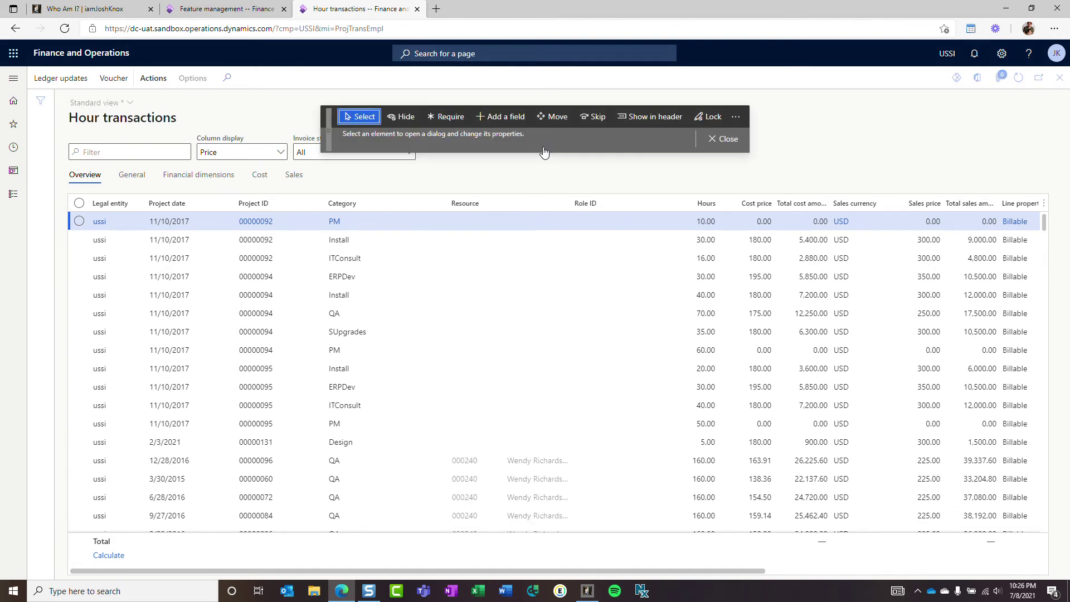
pyautogui.click(554, 116)
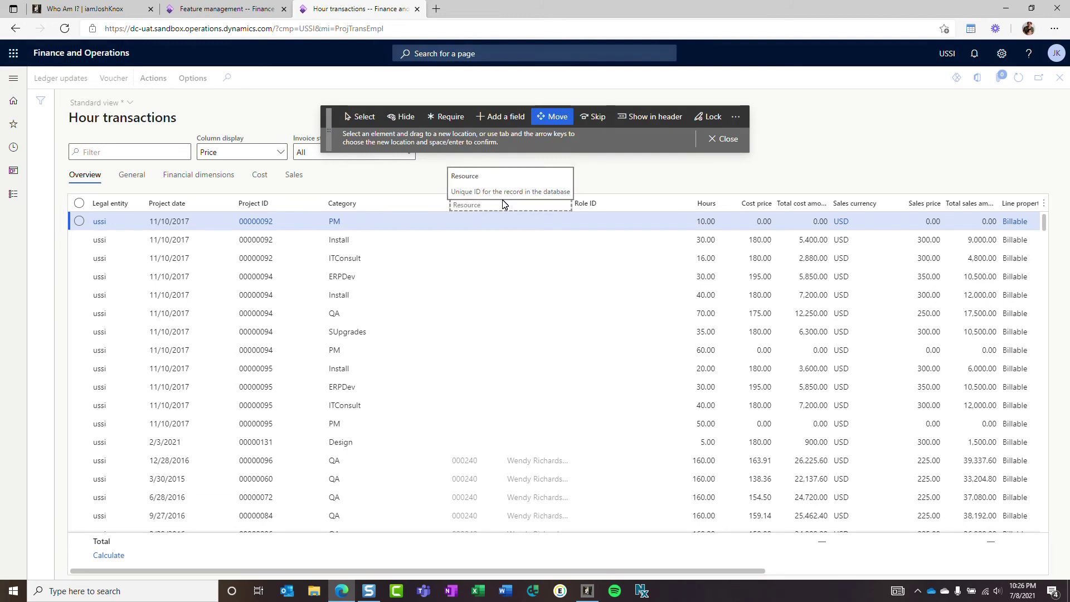
pyautogui.click(539, 207)
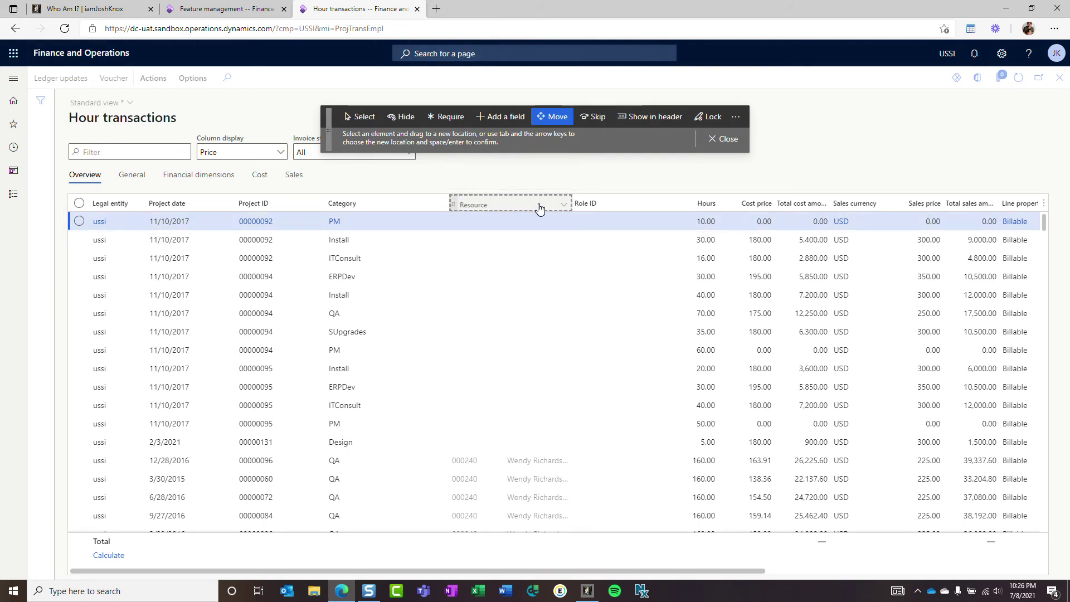
pyautogui.moveTo(540, 207); pyautogui.dragTo(98, 202)
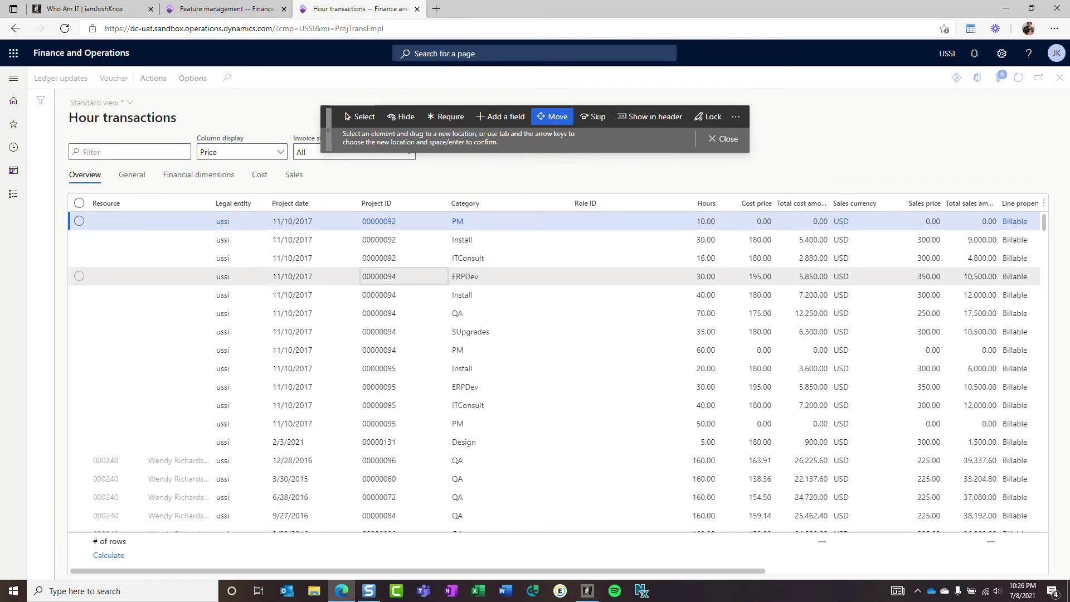
pyautogui.click(725, 139)
# - Inspect the grid across to its last columns and back, and check the Freezing columns in grids feature in Feature management
pyautogui.scroll(-4, 491, 329)
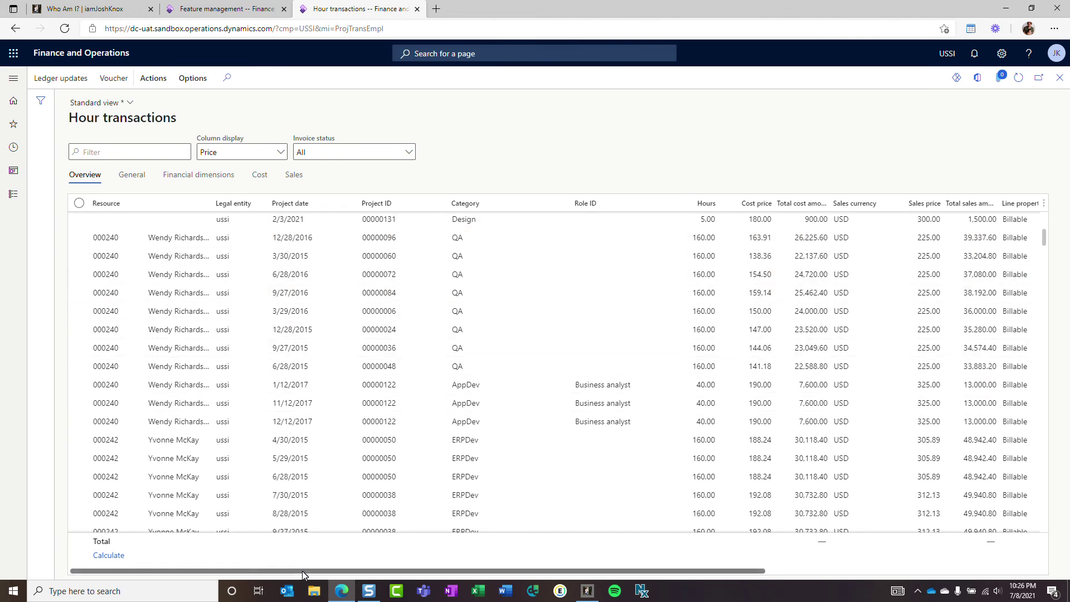
pyautogui.moveTo(302, 571); pyautogui.dragTo(600, 582)
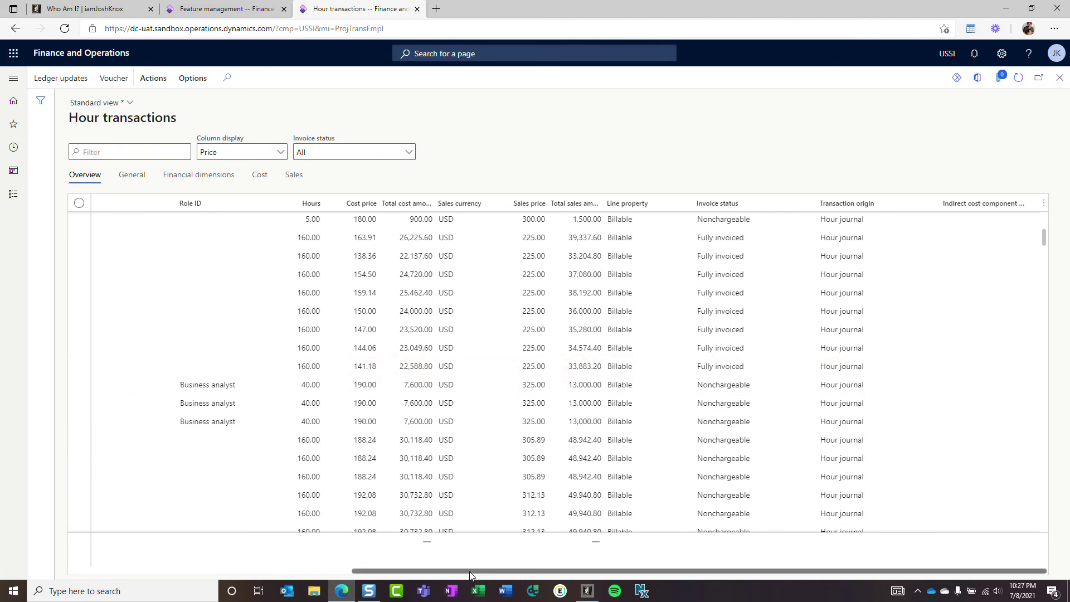
pyautogui.moveTo(469, 570); pyautogui.dragTo(188, 571)
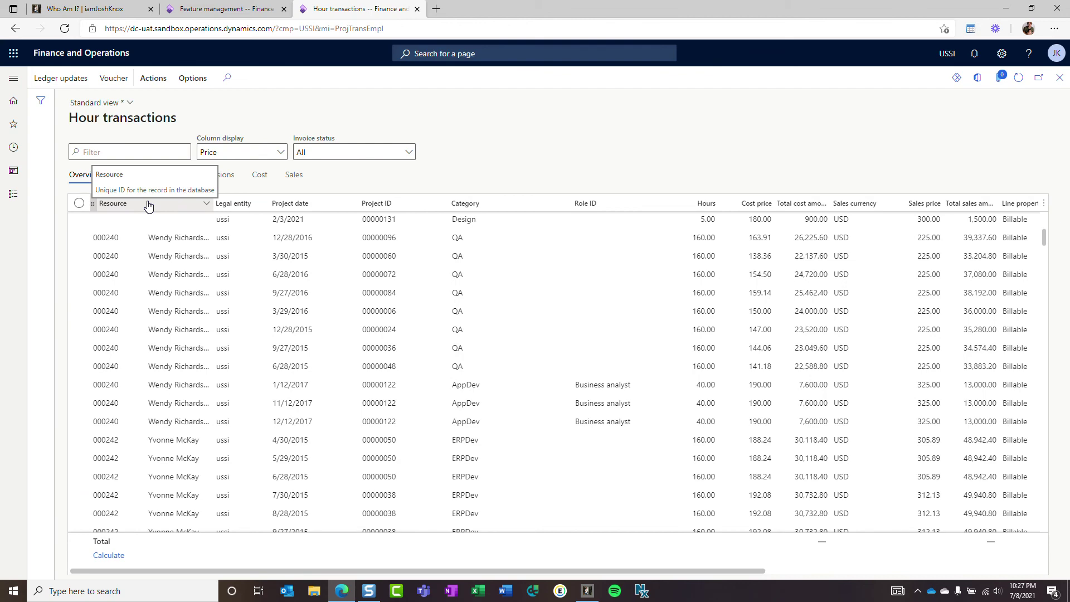
pyautogui.click(223, 9)
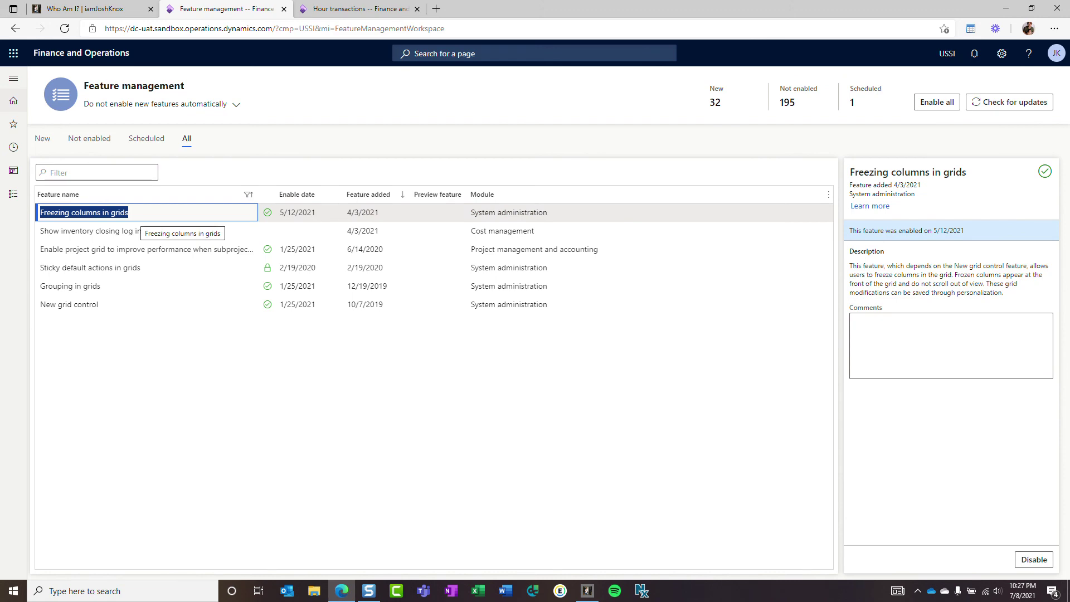
# - Return to Hour transactions, freeze the Resource column, and check it against the grid's last columns
pyautogui.click(357, 9)
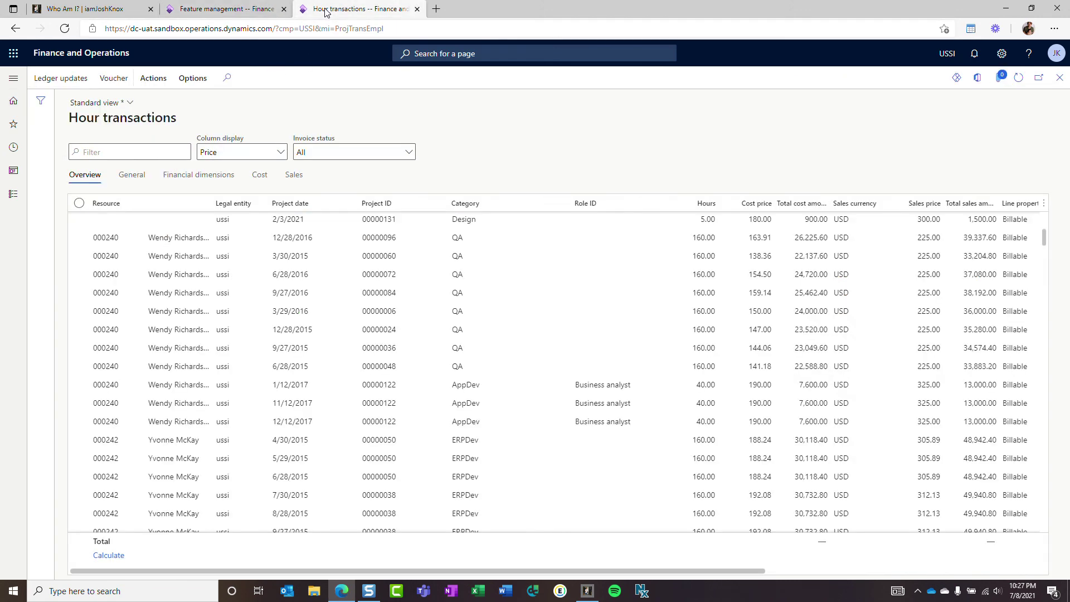
pyautogui.rightClick(163, 206)
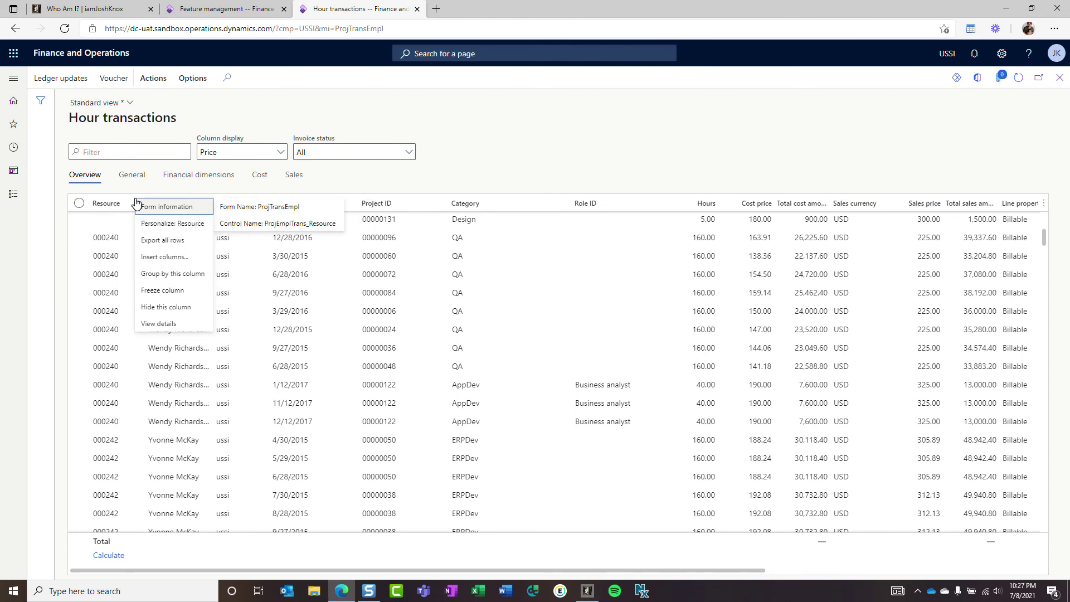
pyautogui.click(163, 290)
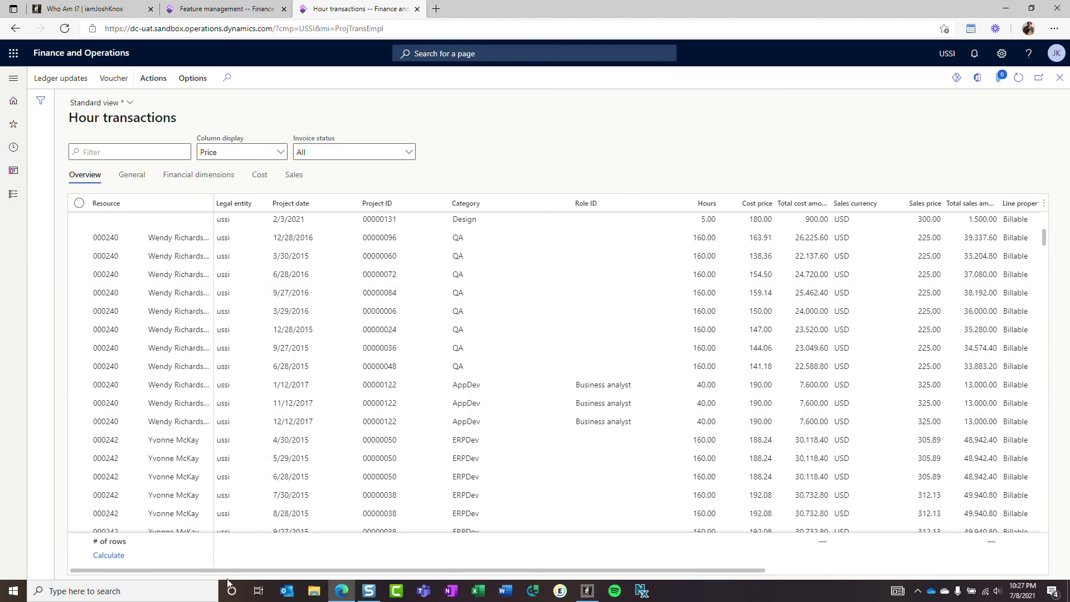
pyautogui.moveTo(232, 571); pyautogui.dragTo(521, 598)
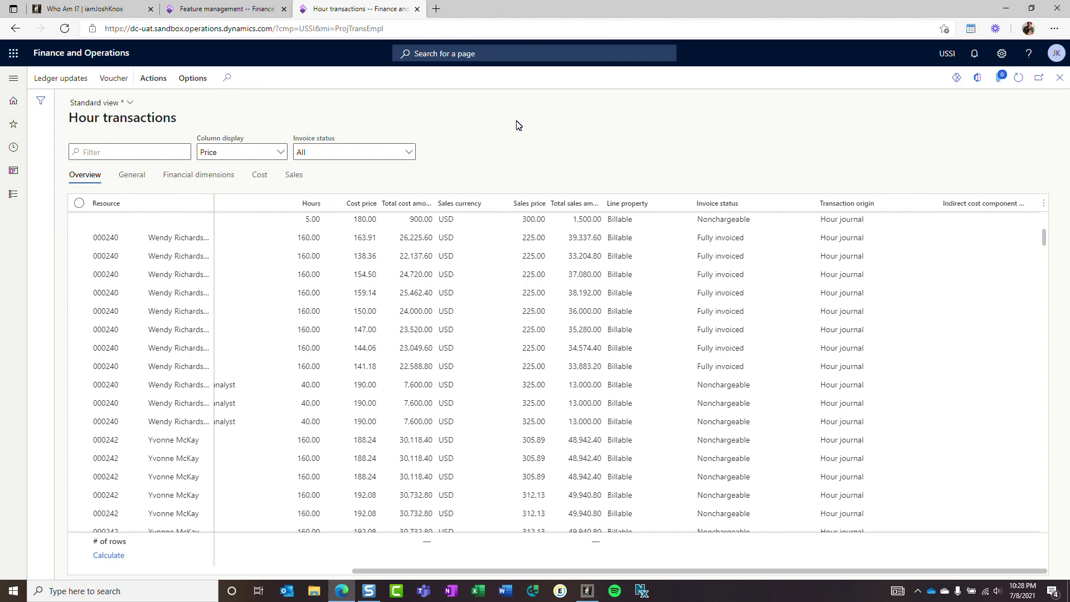
# - Switch to the Who Am I? page of the blog website
pyautogui.click(91, 14)
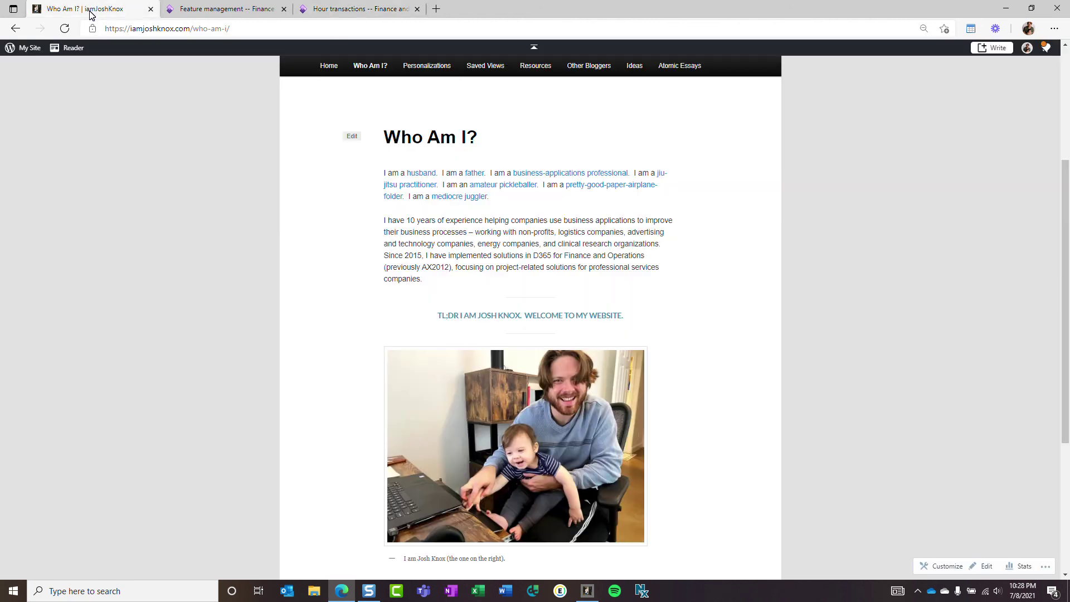